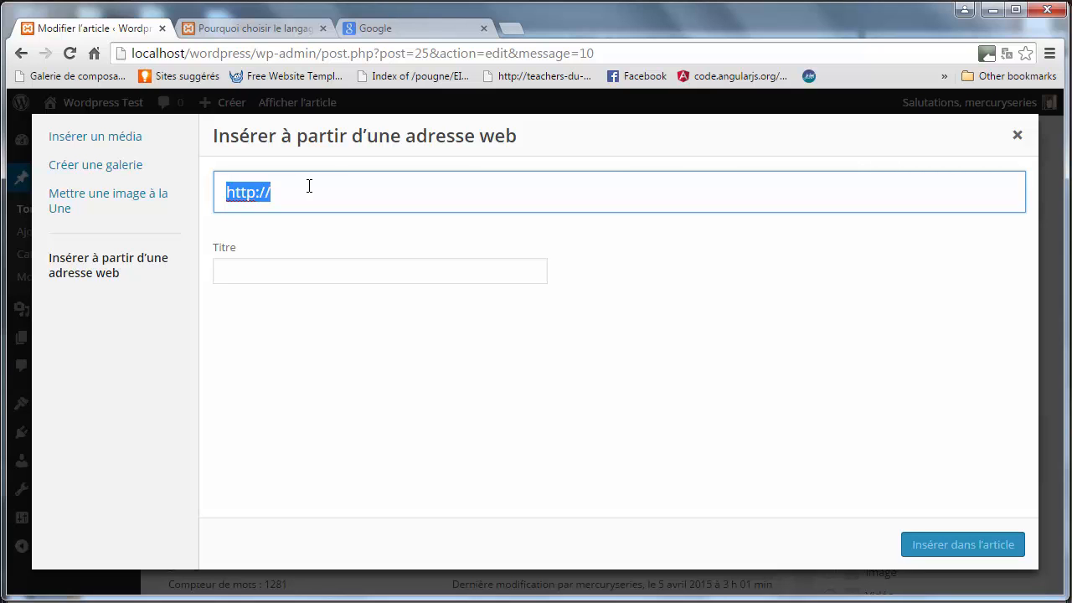
Switch to the Google page, search for "flickr" and open the official Flickr website.
{"action": "left_click", "coordinate": [405, 28]}
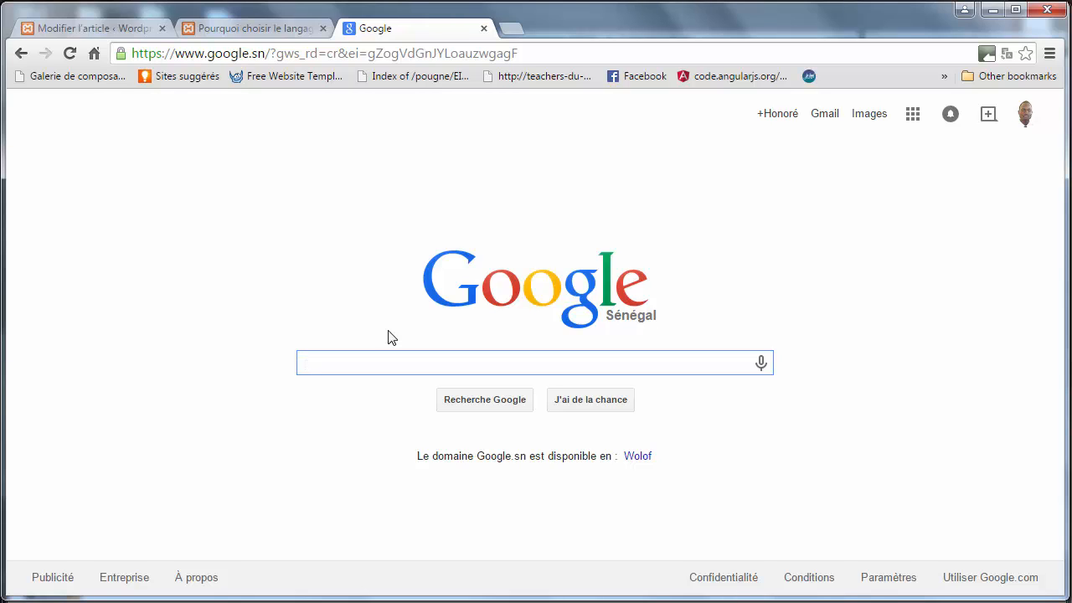
{"action": "type", "text": "flickr"}
{"action": "key", "text": "Return"}
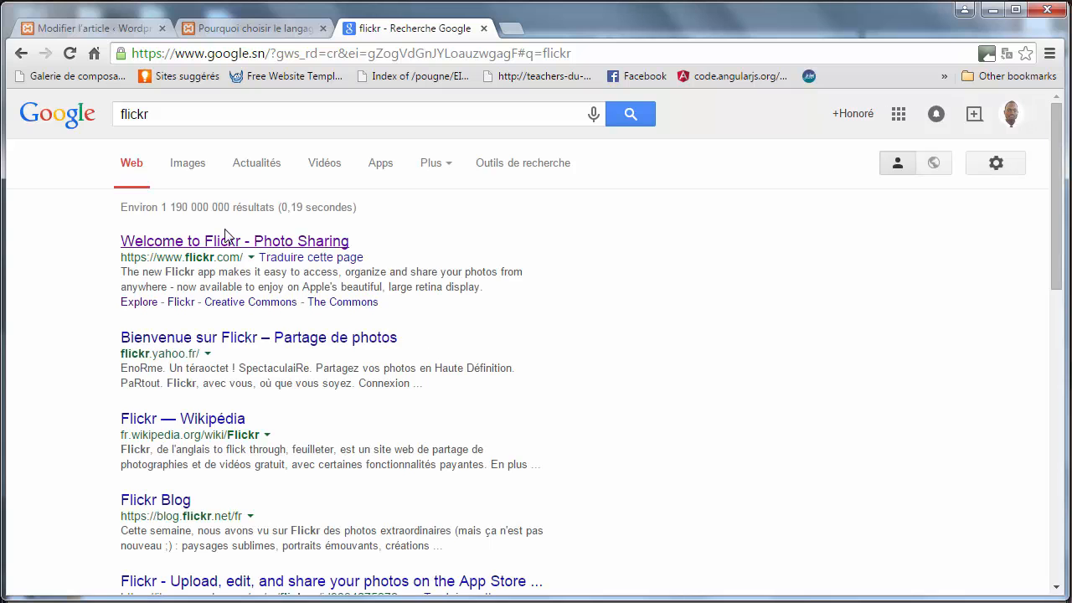
{"action": "left_click", "coordinate": [201, 243]}
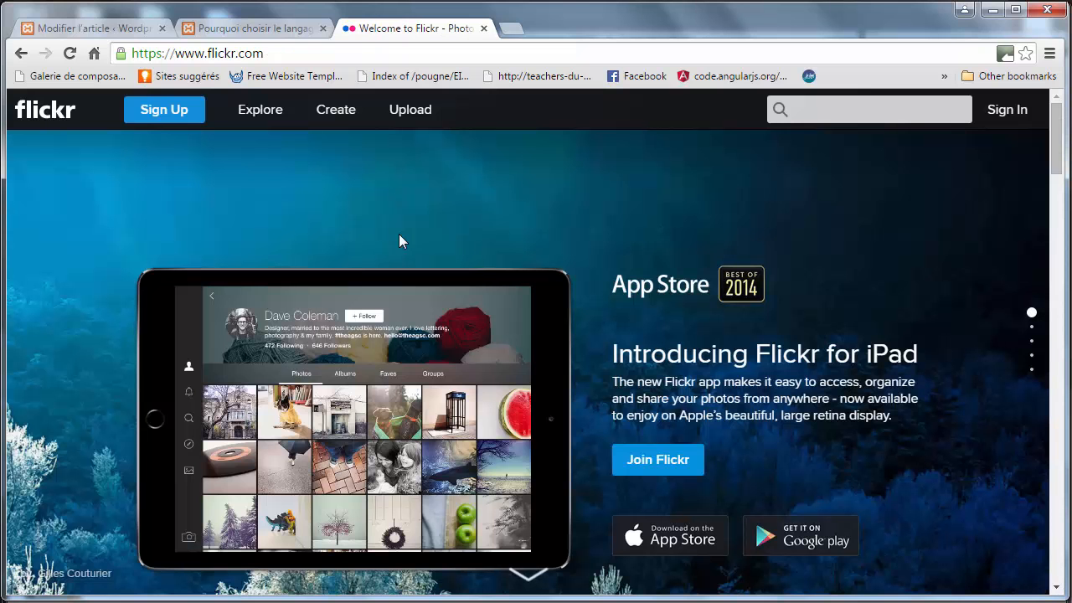
Search Flickr for "macbook" photos.
{"action": "left_click", "coordinate": [839, 108]}
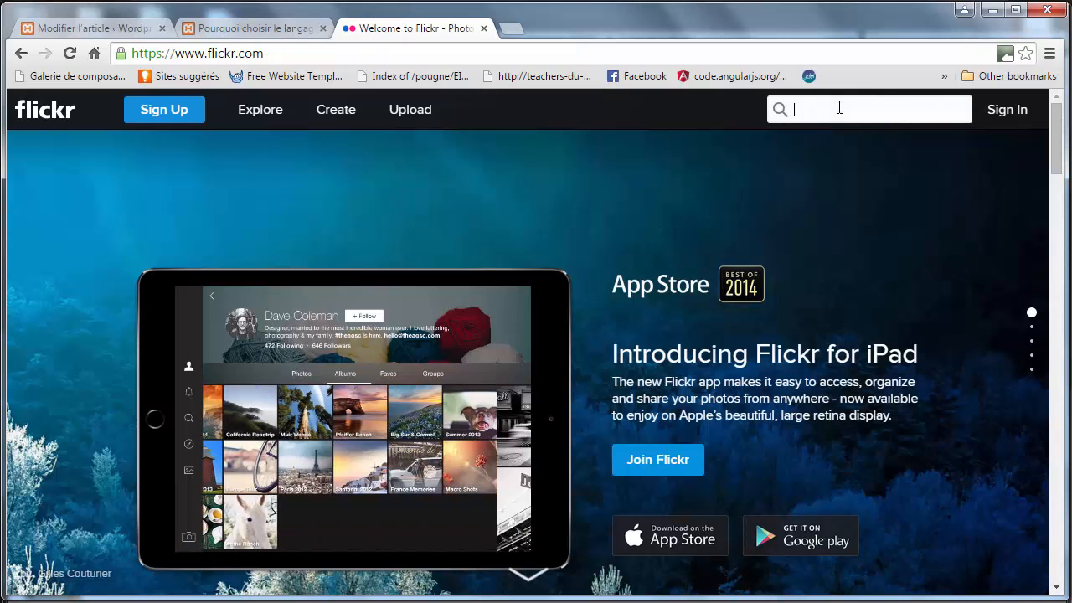
{"action": "type", "text": "max"}
{"action": "key", "text": "BackSpace"}
{"action": "type", "text": "cbook"}
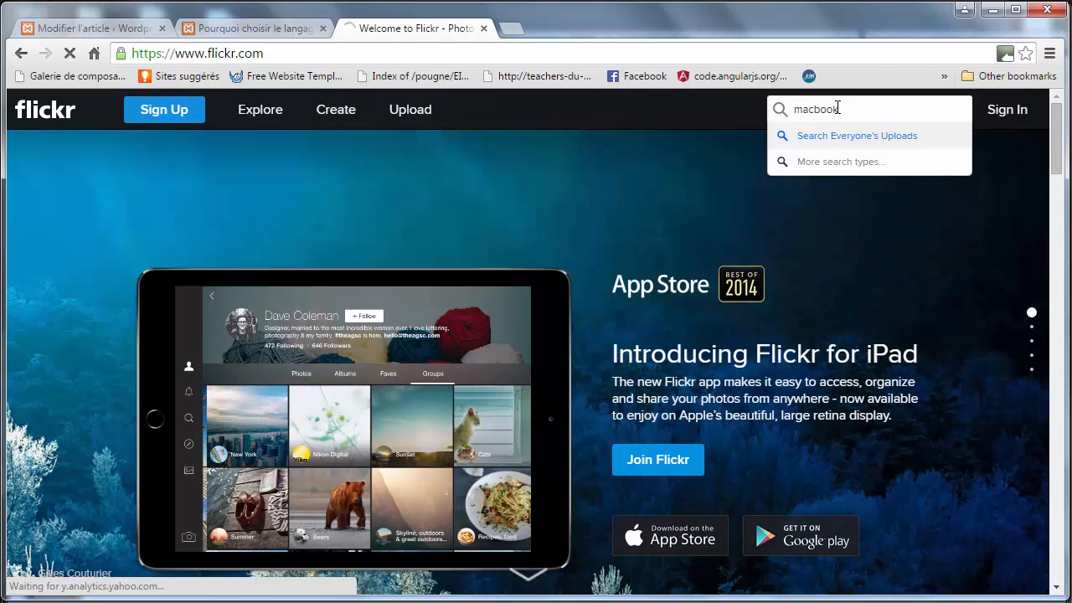
{"action": "key", "text": "Return"}
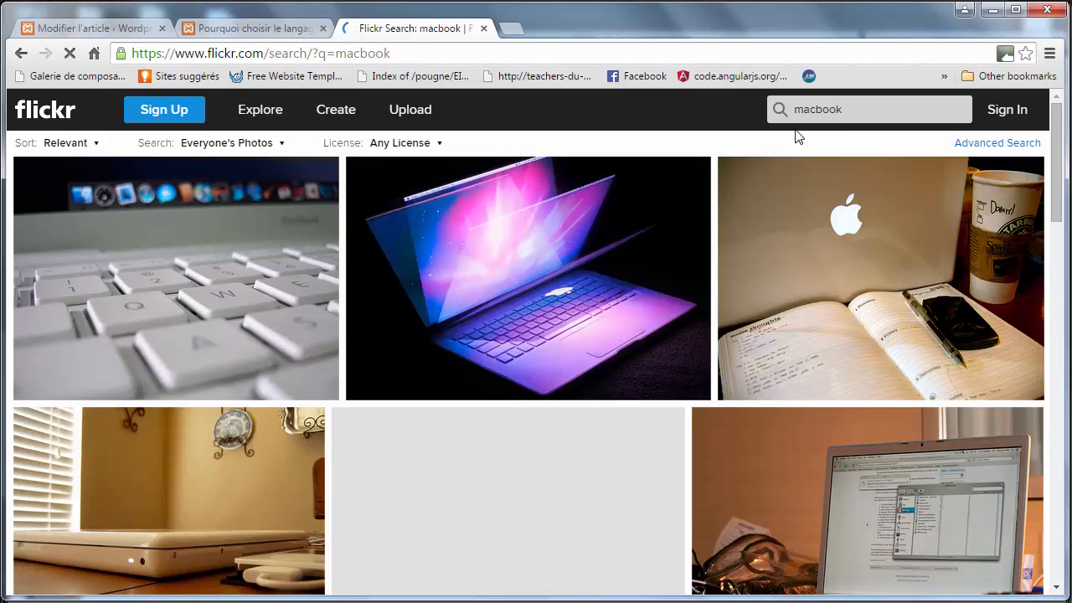
Filter the macbook photos to Creative Commons licences with commercial use allowed.
{"action": "left_click", "coordinate": [392, 145]}
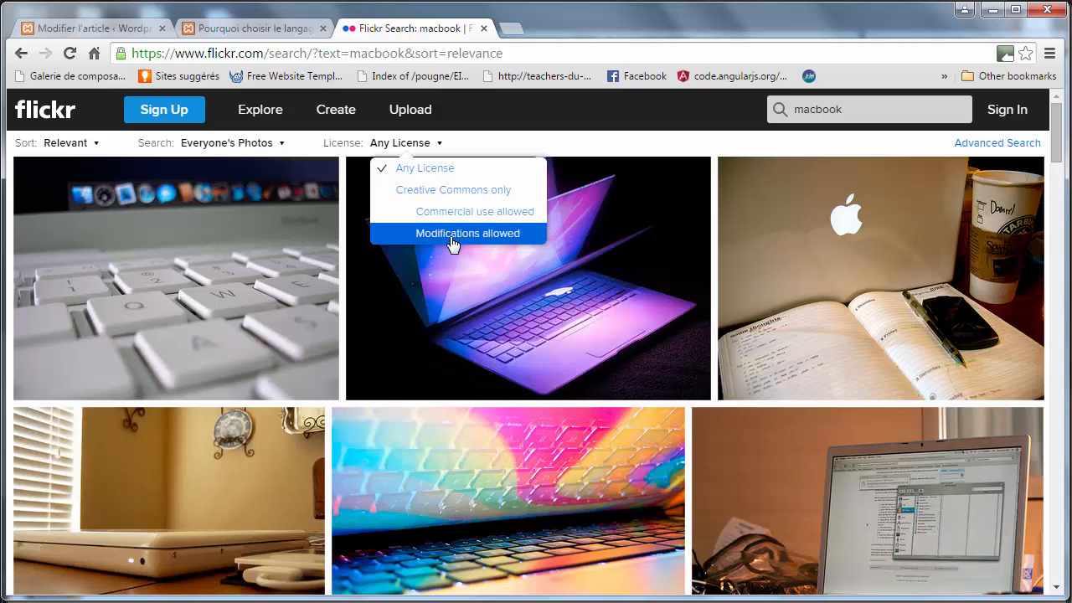
{"action": "left_click", "coordinate": [480, 219]}
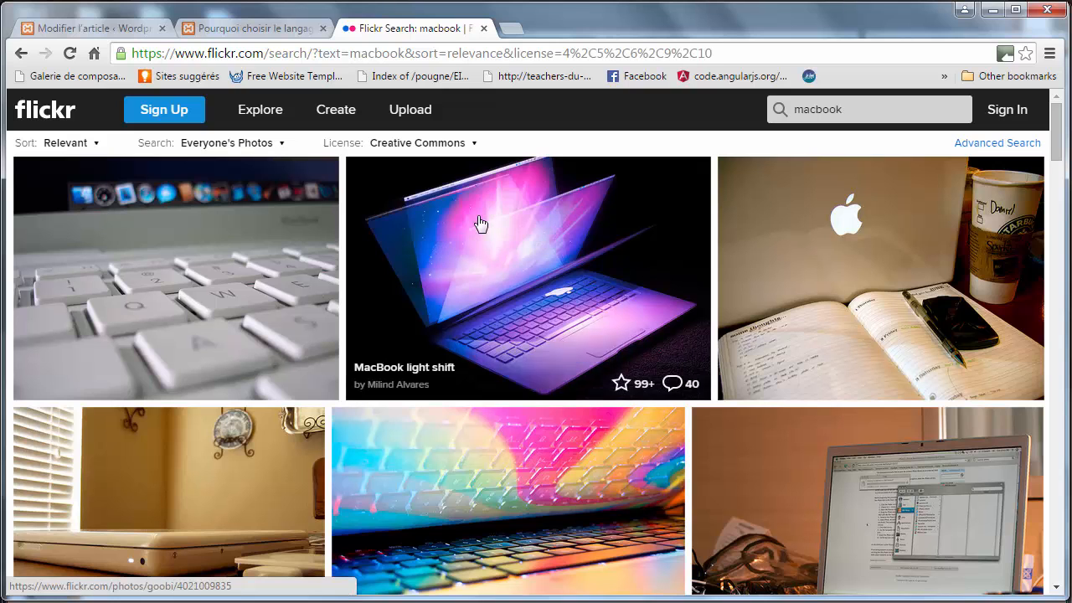
{"action": "left_click", "coordinate": [402, 144]}
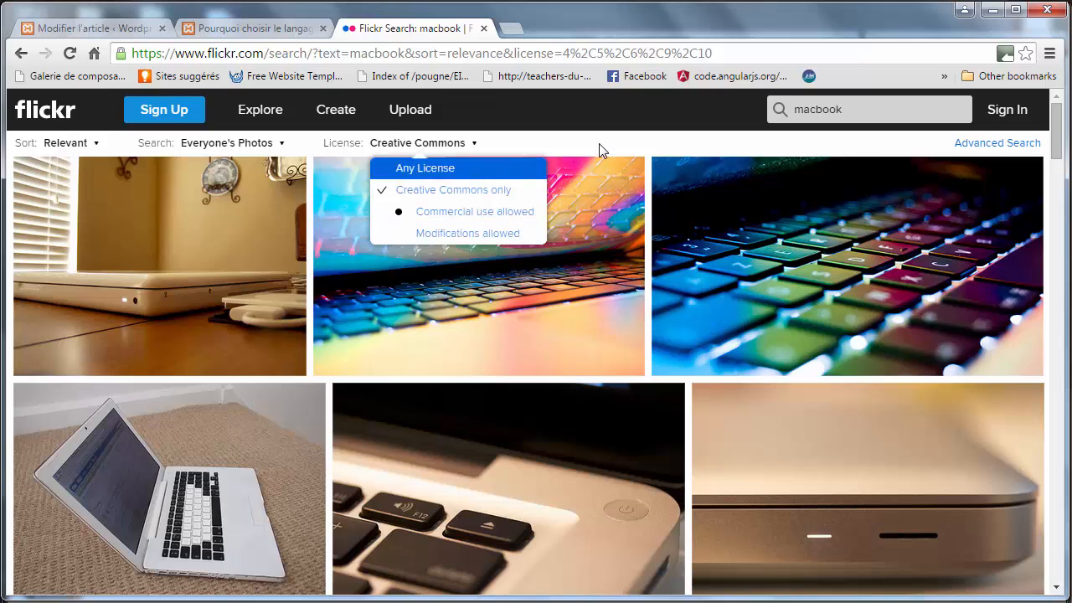
Open the photo of the laptop on a stand beside white flowers and show all its available download sizes.
{"action": "left_click_drag", "start_coordinate": [1055, 128], "coordinate": [1051, 206]}
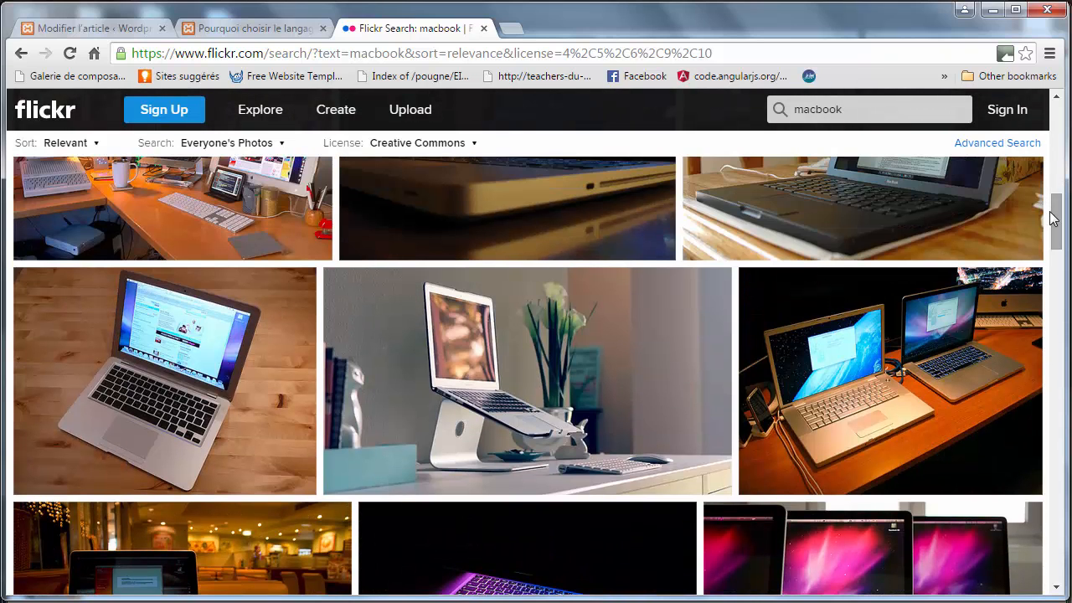
{"action": "left_click", "coordinate": [640, 342]}
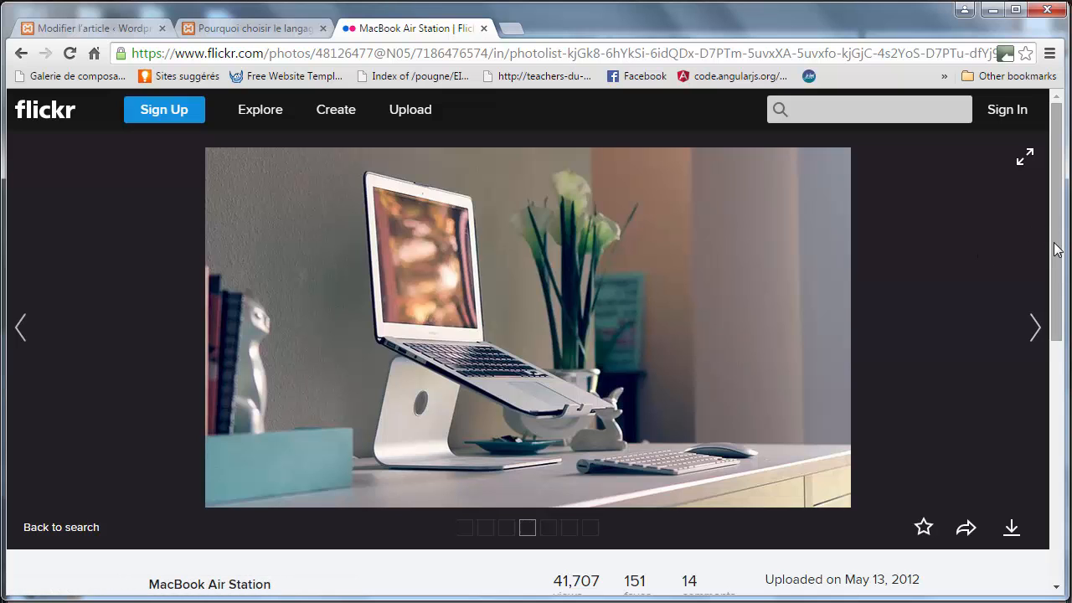
{"action": "scroll", "coordinate": [1057, 261], "scroll_direction": "down", "scroll_amount": 2}
{"action": "left_click_drag", "start_coordinate": [1056, 261], "coordinate": [1038, 343]}
{"action": "left_click", "coordinate": [1011, 327]}
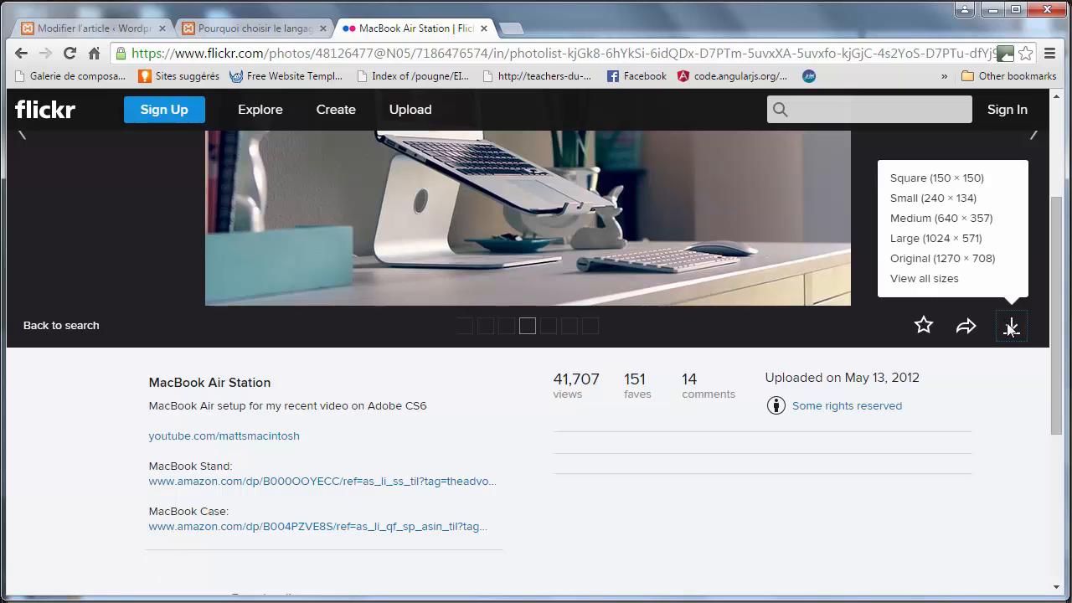
{"action": "left_click", "coordinate": [919, 282]}
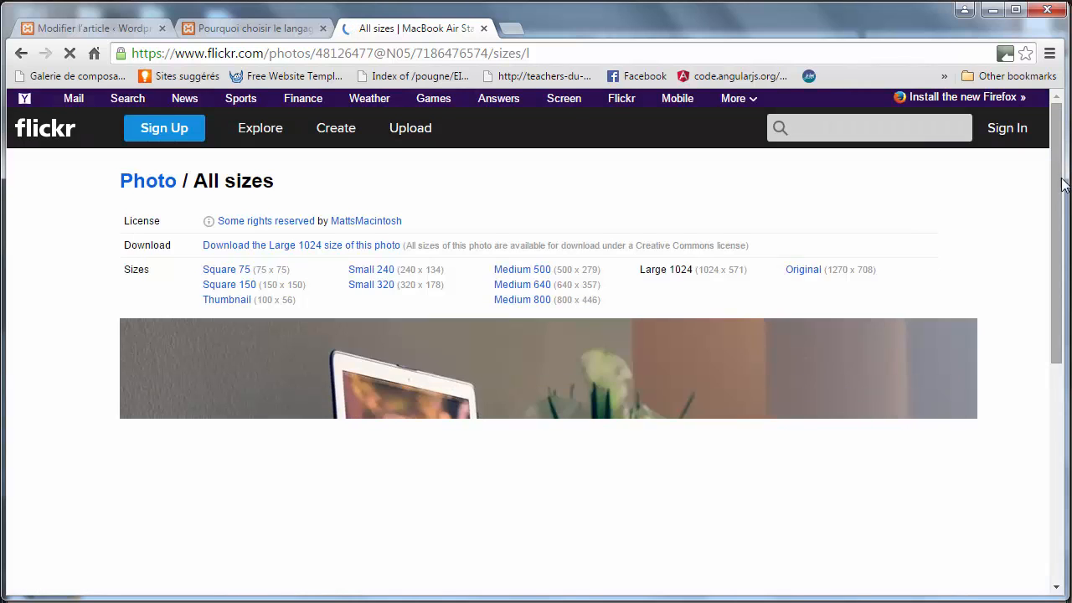
Display the Medium 500 (500 x 279) version of the photo.
{"action": "left_click_drag", "start_coordinate": [1058, 184], "coordinate": [1054, 213]}
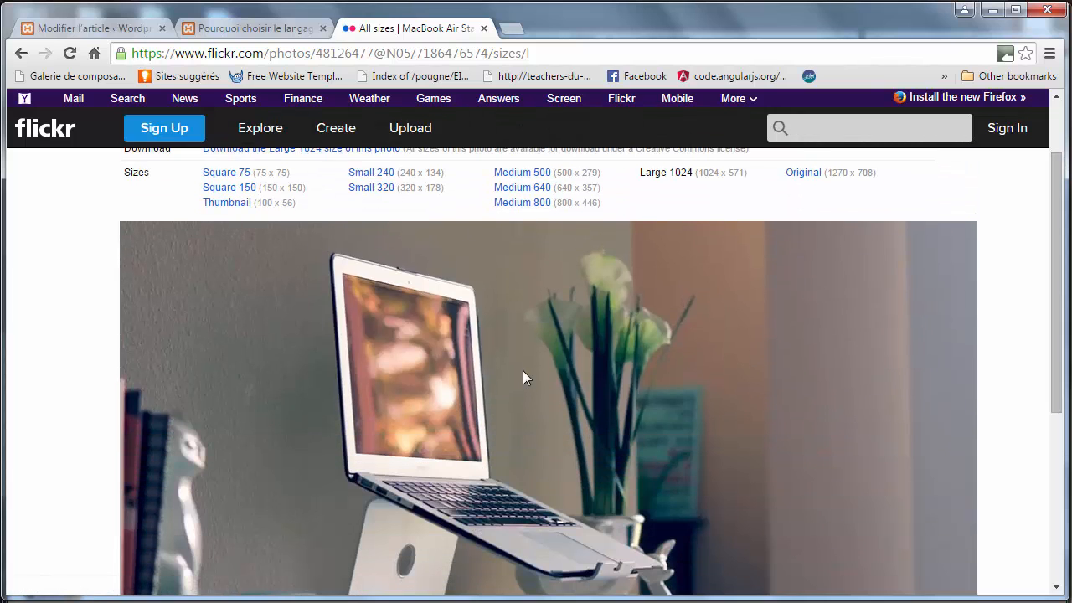
{"action": "right_click", "coordinate": [514, 175]}
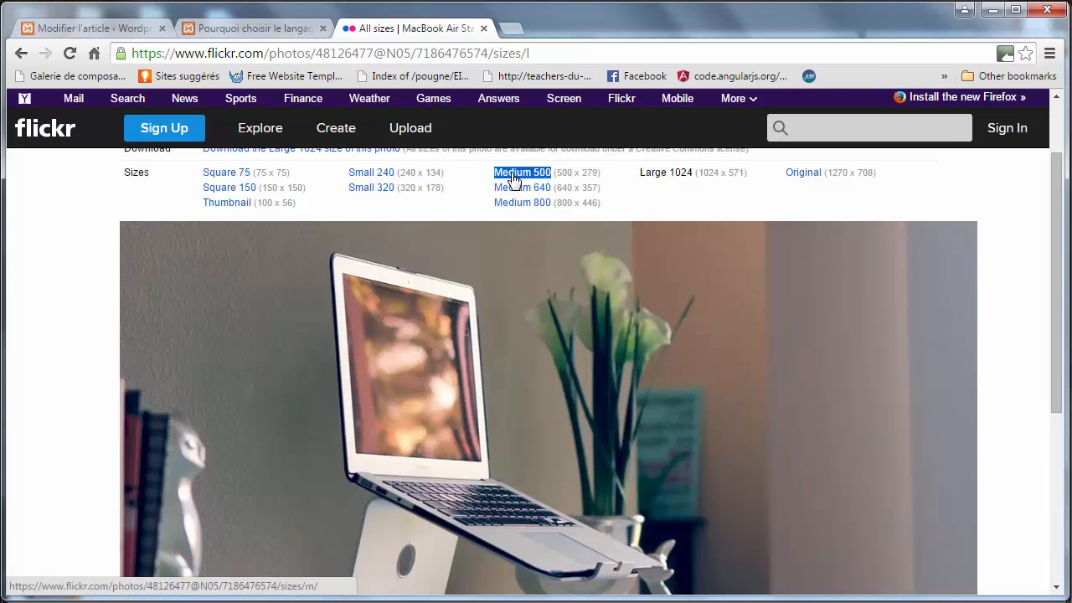
{"action": "left_click", "coordinate": [513, 175]}
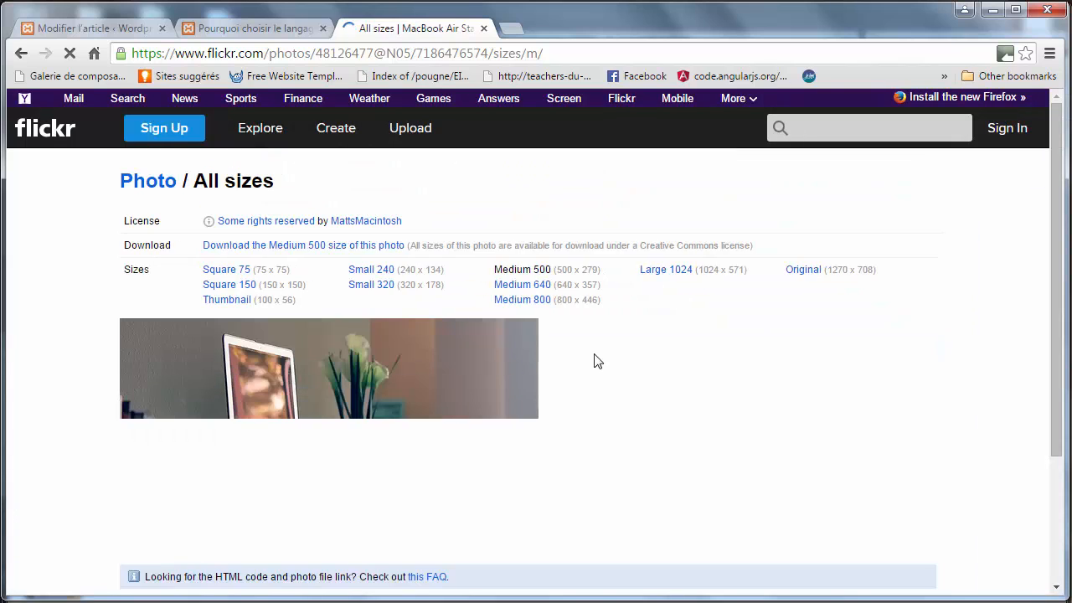
Copy the Medium 500 image's URL and paste it as the web address of the image to insert in the WordPress article.
{"action": "right_click", "coordinate": [368, 390]}
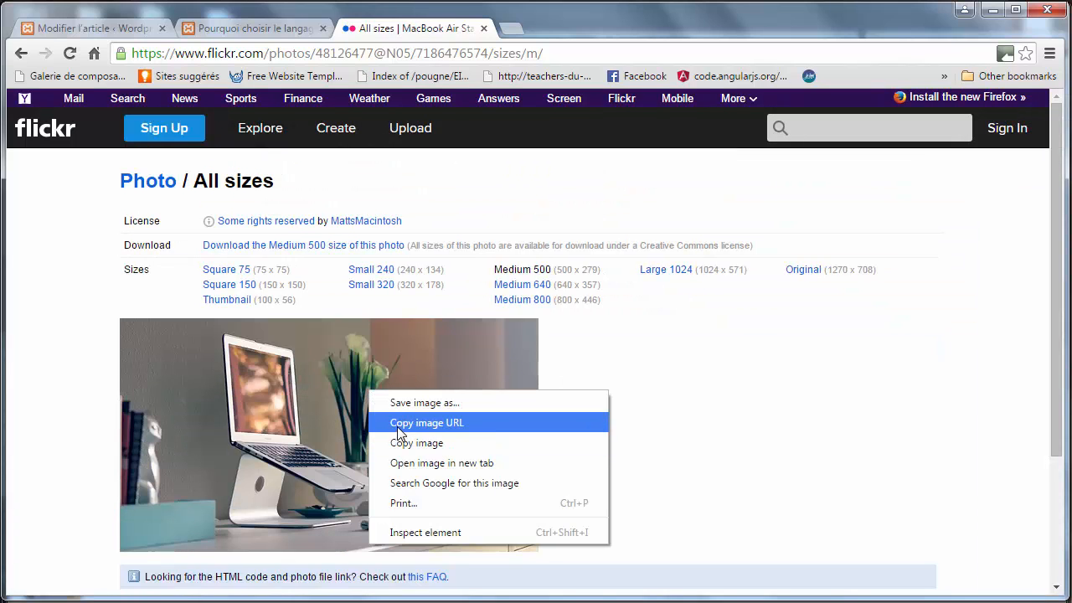
{"action": "left_click", "coordinate": [461, 424]}
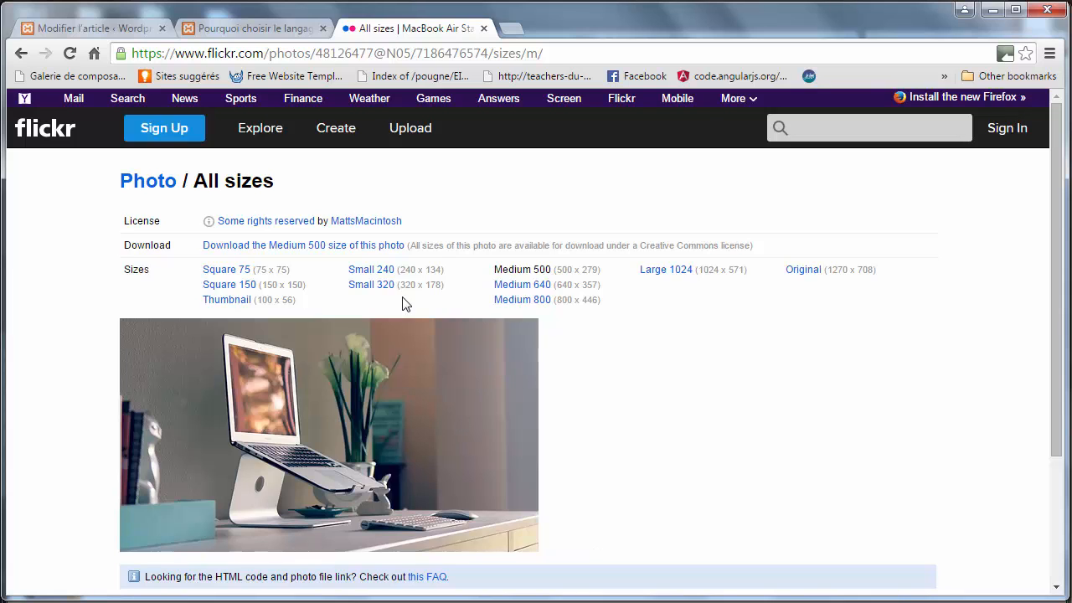
{"action": "left_click", "coordinate": [104, 28]}
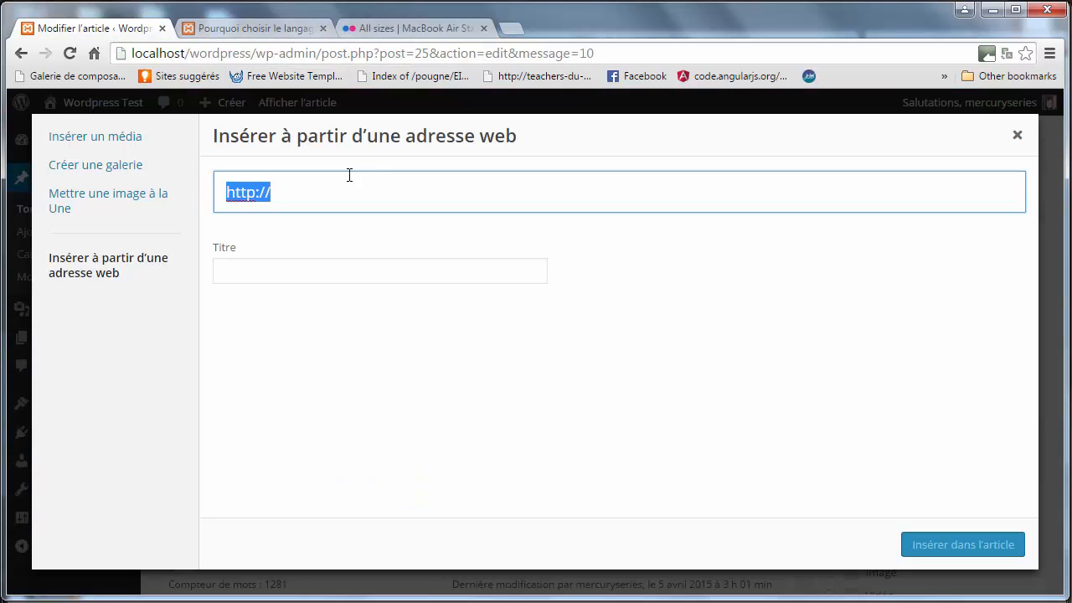
{"action": "key", "text": "ctrl+v"}
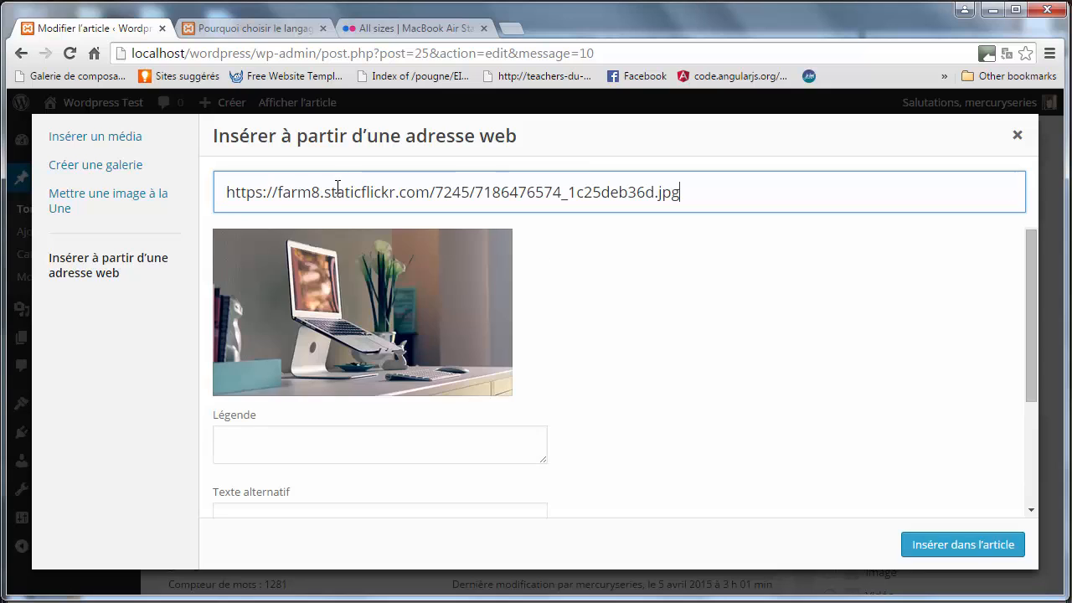
Caption the image "Joli Macbook. De", the photographer's username copied from the Flickr licence line, and "depuis Flickr".
{"action": "left_click", "coordinate": [863, 247]}
{"action": "left_click_drag", "start_coordinate": [1028, 269], "coordinate": [1027, 292]}
{"action": "left_click", "coordinate": [216, 411]}
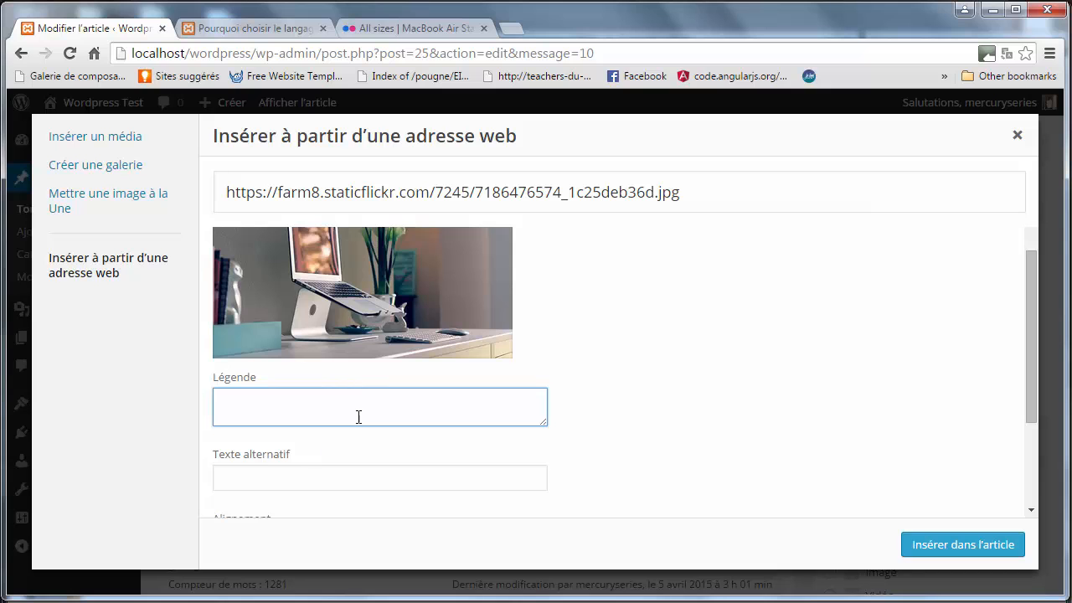
{"action": "left_click", "coordinate": [406, 28]}
{"action": "left_click_drag", "start_coordinate": [405, 223], "coordinate": [330, 224]}
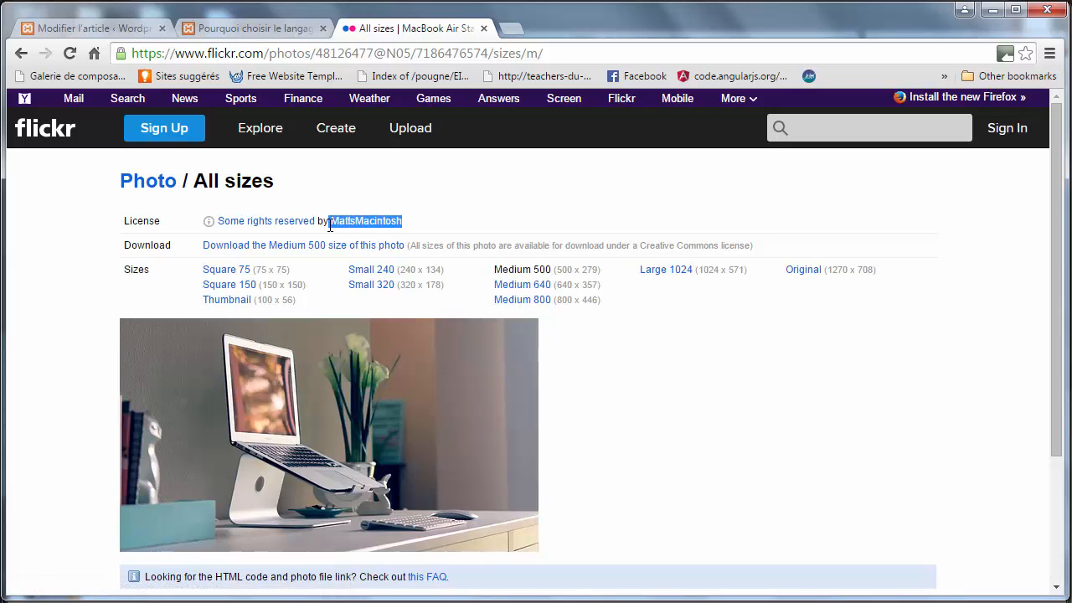
{"action": "left_click", "coordinate": [126, 34]}
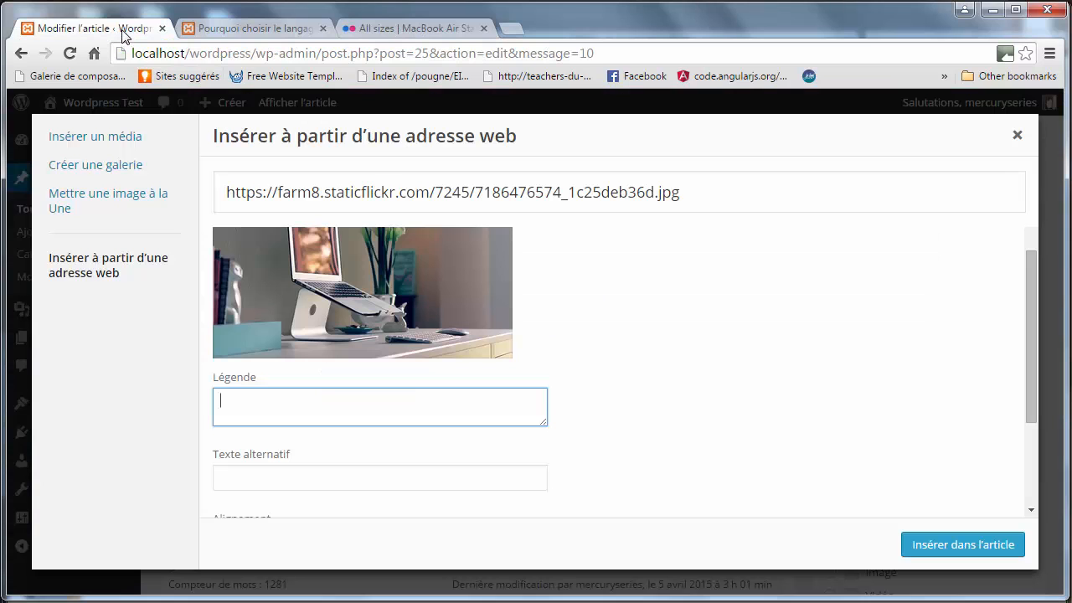
{"action": "type", "text": "Jo"}
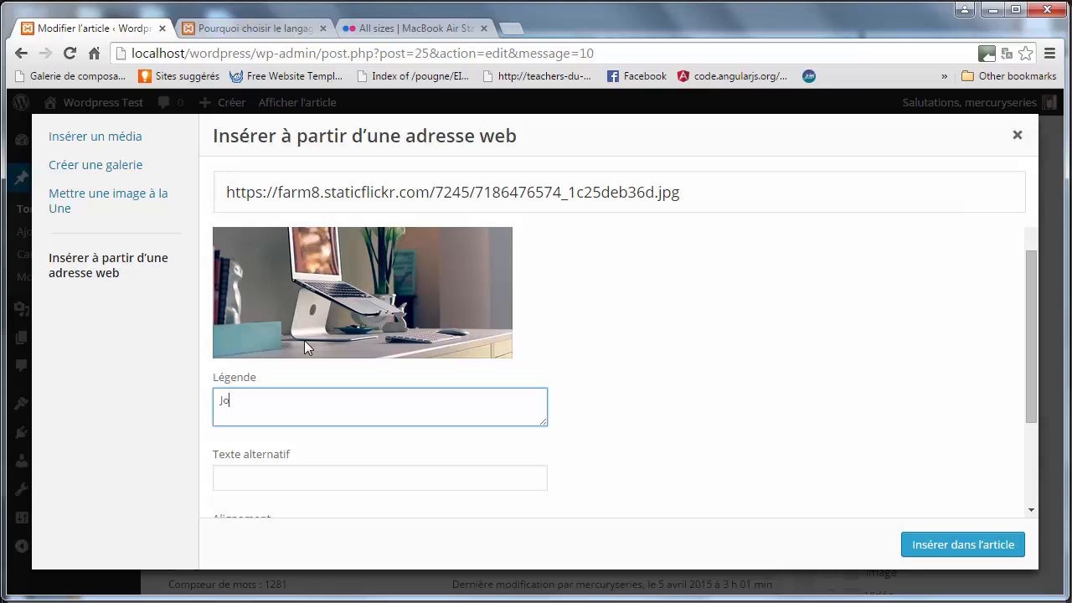
{"action": "type", "text": "li Macbook. De"}
{"action": "key", "text": "ctrl+v"}
{"action": "type", "text": "depuis F"}
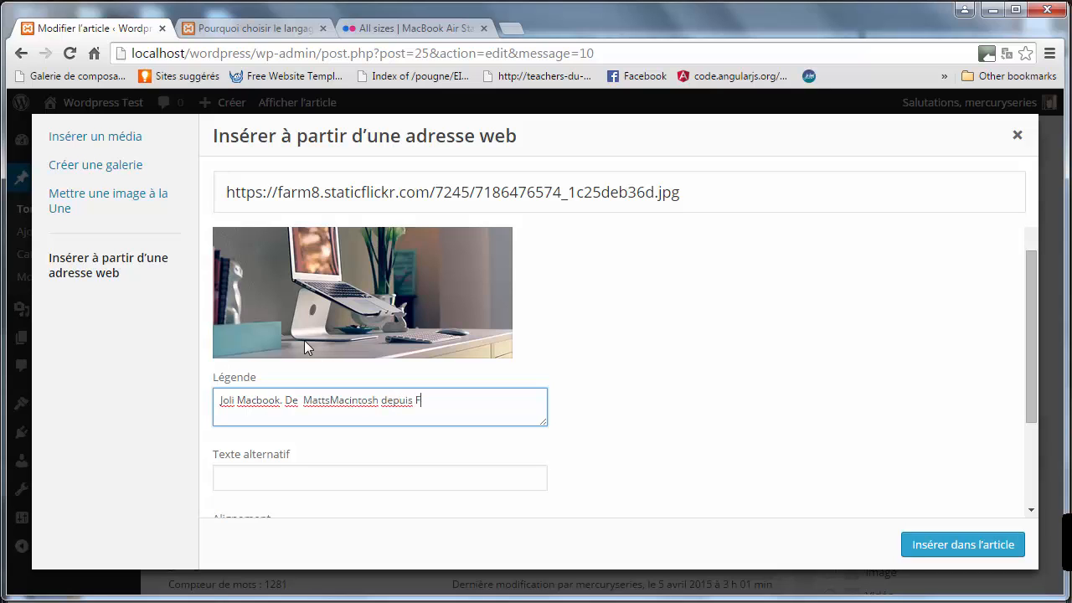
{"action": "type", "text": "lickr"}
Copy the web address of the photo's Medium 500 page on Flickr.
{"action": "left_click", "coordinate": [259, 475]}
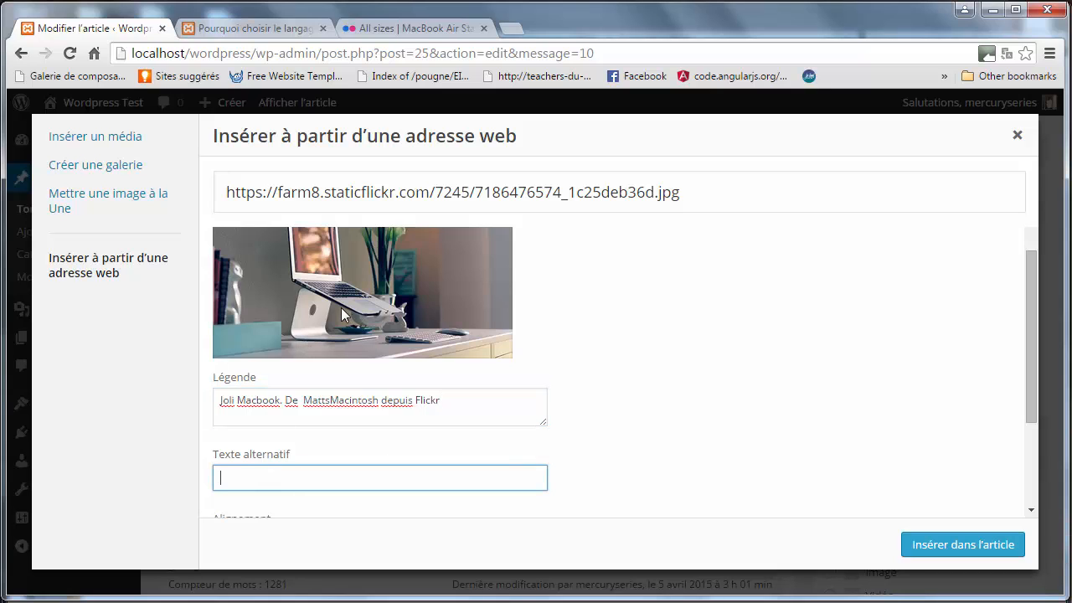
{"action": "left_click", "coordinate": [388, 31]}
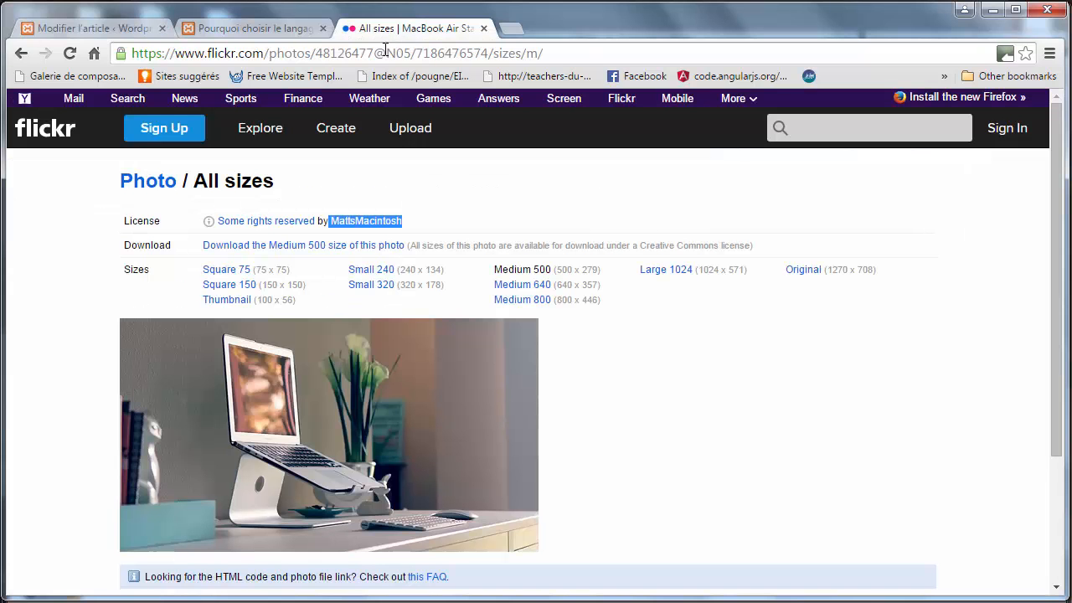
{"action": "left_click", "coordinate": [385, 53]}
{"action": "key", "text": "ctrl+c"}
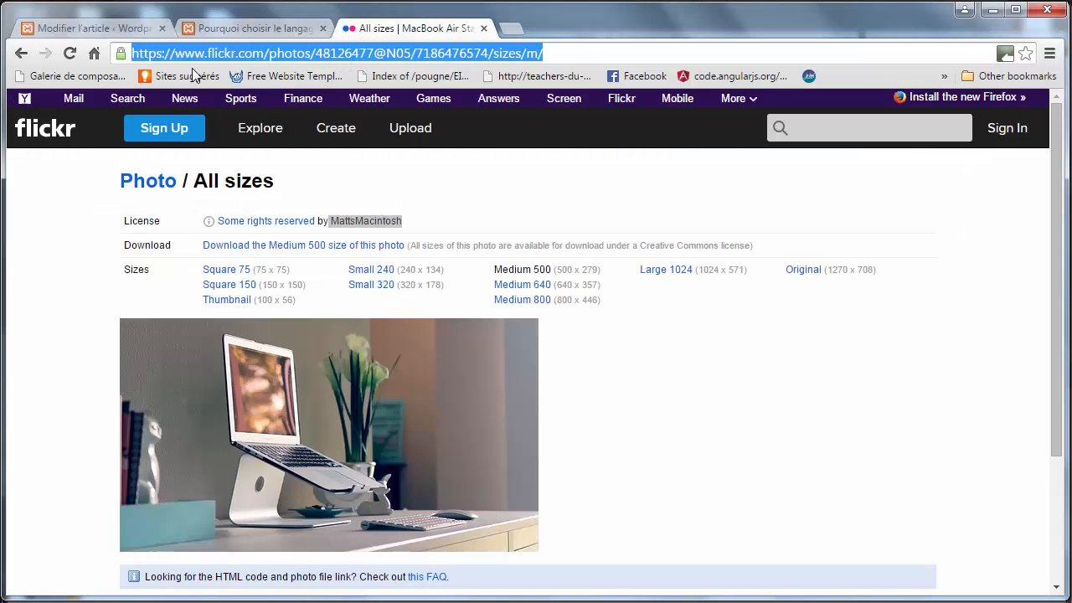
Set the image's alternative text in WordPress to "Lien vers un joli Macbook".
{"action": "left_click", "coordinate": [100, 31]}
{"action": "left_click", "coordinate": [305, 473]}
{"action": "type", "text": "Lien vers un joli Macbook"}
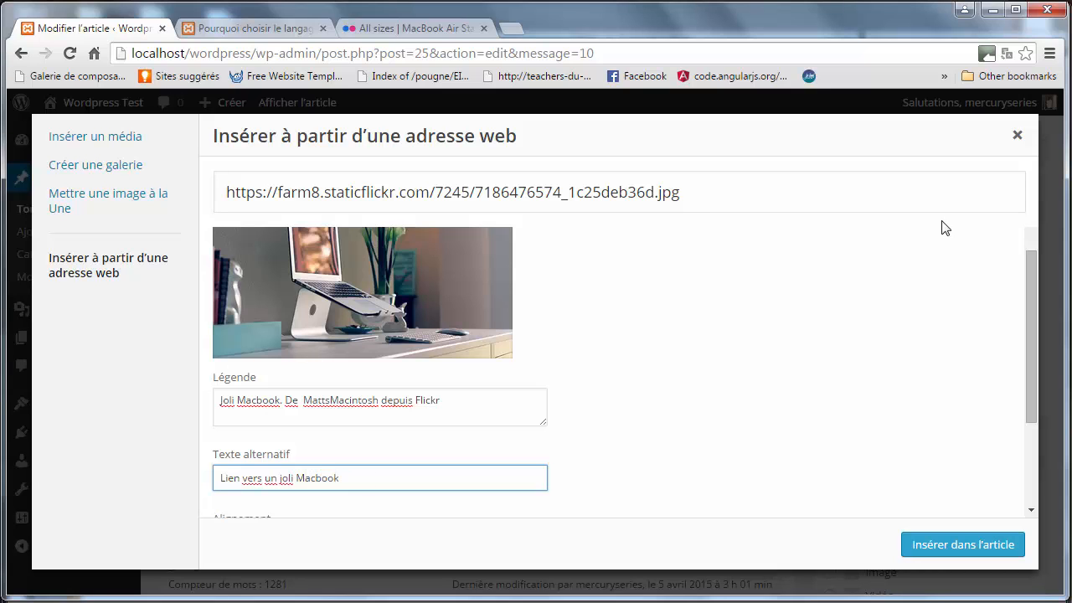
Align the image to Centre and give it a custom link (Lien personnalisé) to the copied Flickr page address.
{"action": "left_click_drag", "start_coordinate": [1027, 286], "coordinate": [1030, 375]}
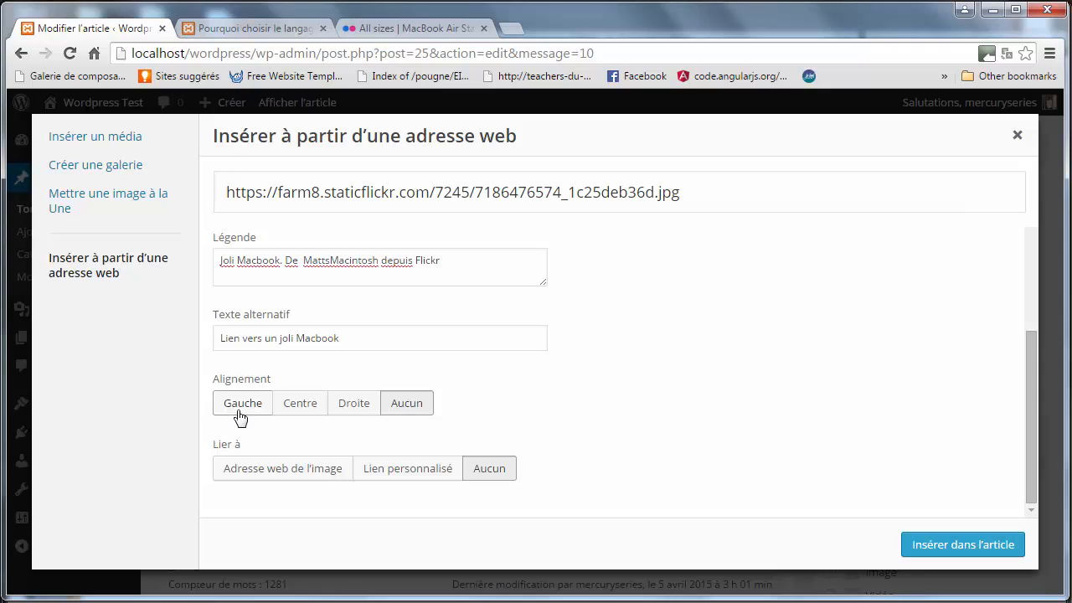
{"action": "left_click", "coordinate": [297, 409]}
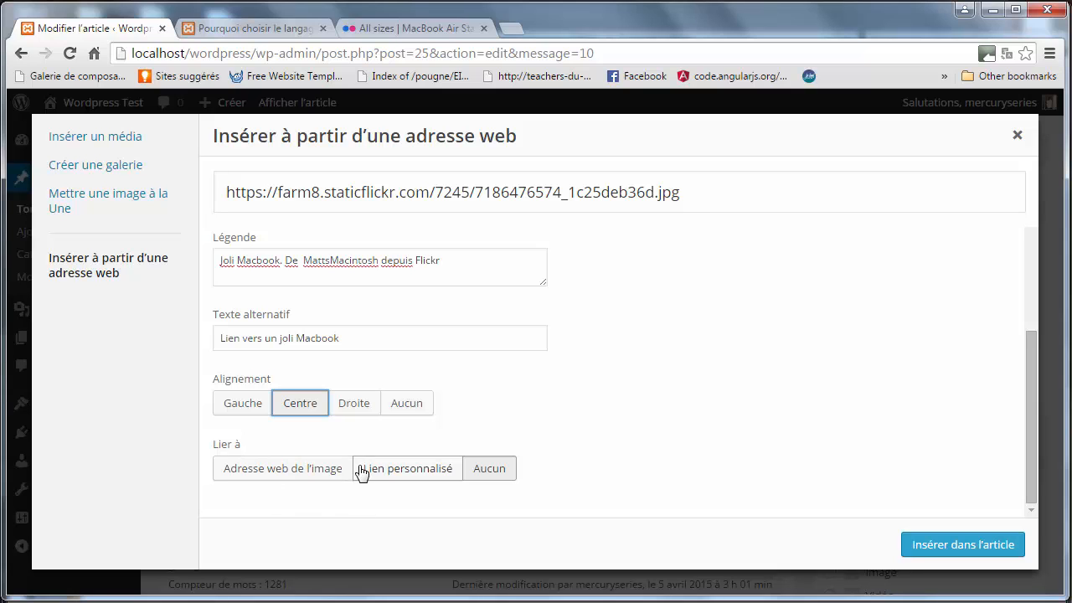
{"action": "left_click", "coordinate": [402, 473]}
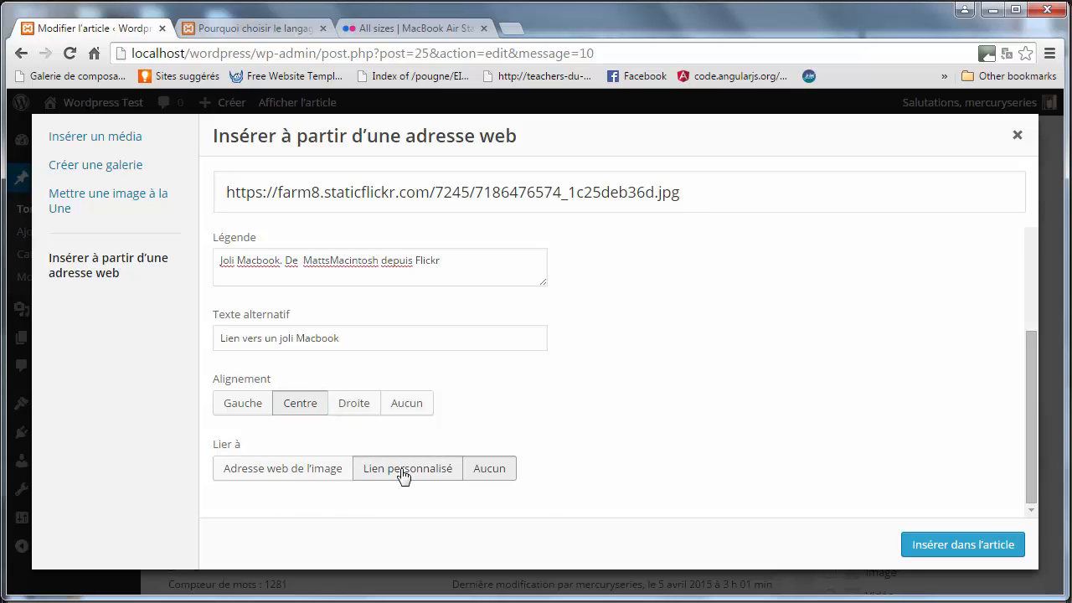
{"action": "left_click", "coordinate": [309, 474]}
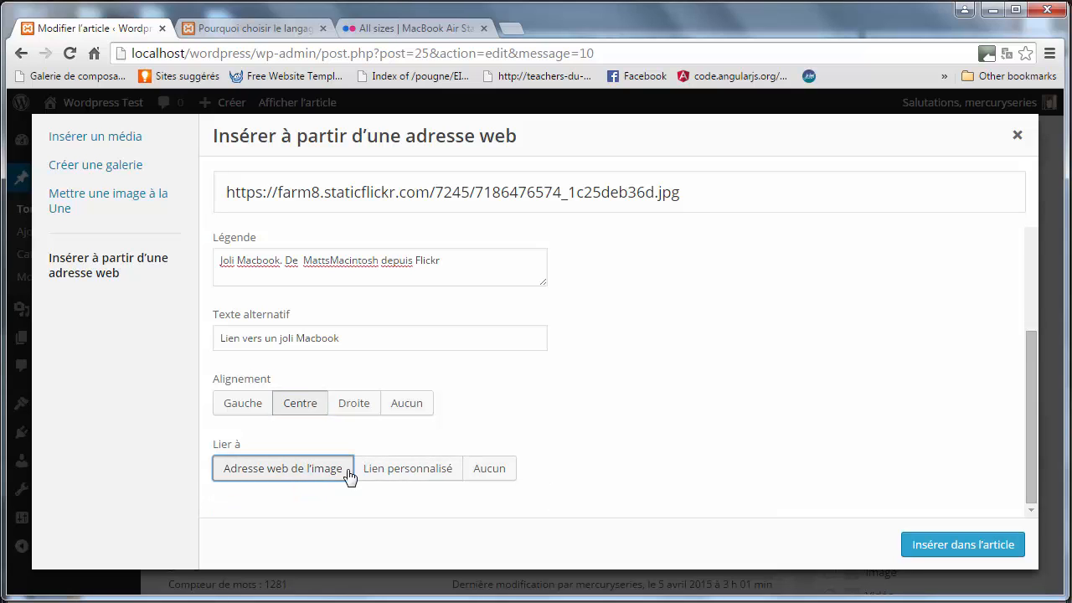
{"action": "left_click", "coordinate": [391, 475]}
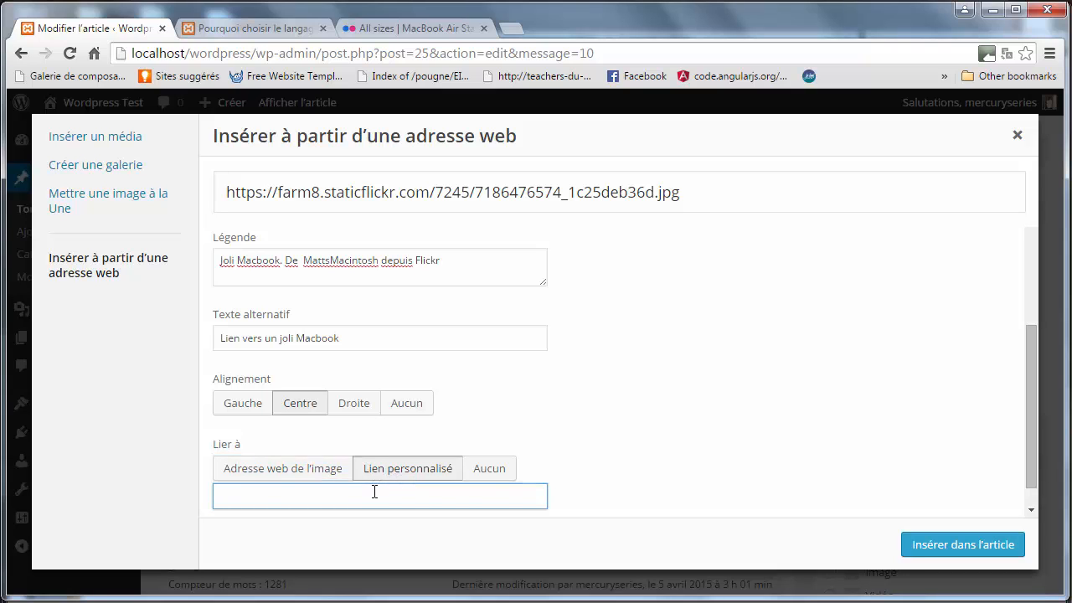
{"action": "key", "text": "ctrl+v"}
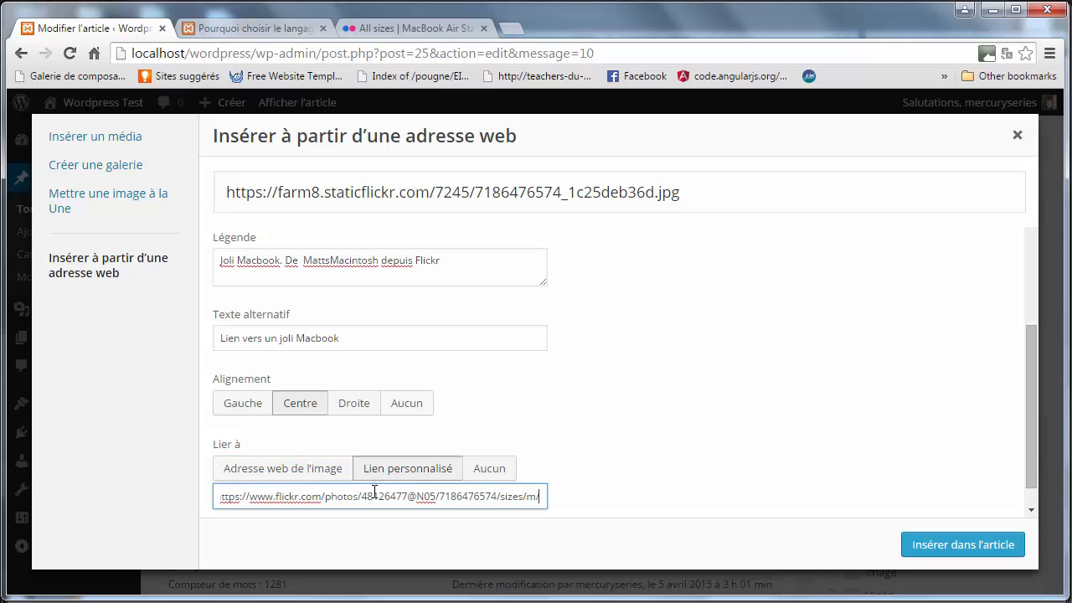
Insert the web-addressed MacBook image with its caption and link settings into the article.
{"action": "left_click_drag", "start_coordinate": [1027, 383], "coordinate": [1029, 450]}
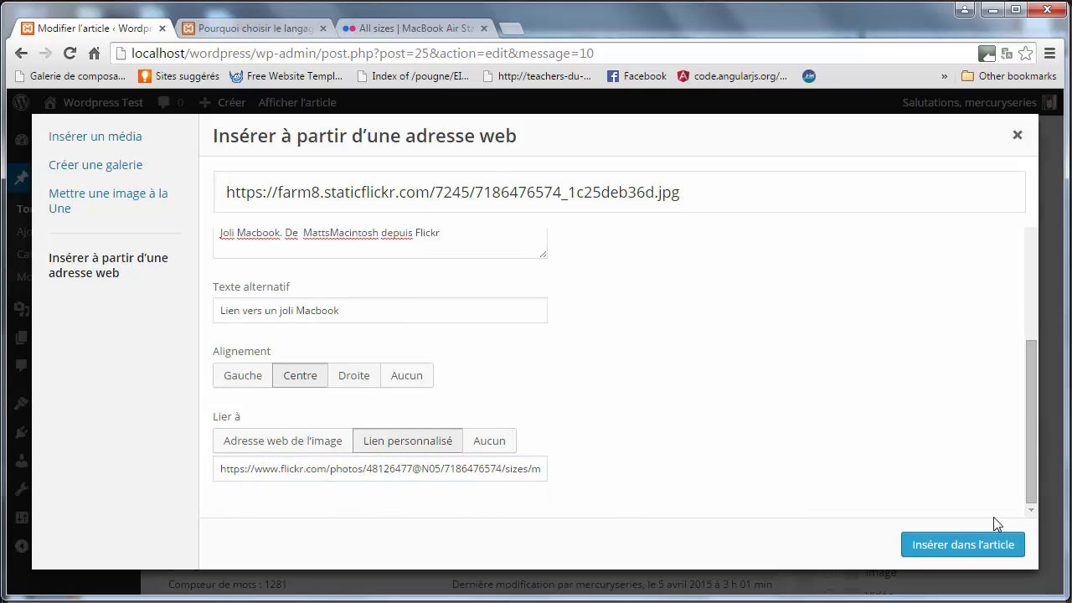
{"action": "left_click", "coordinate": [961, 544]}
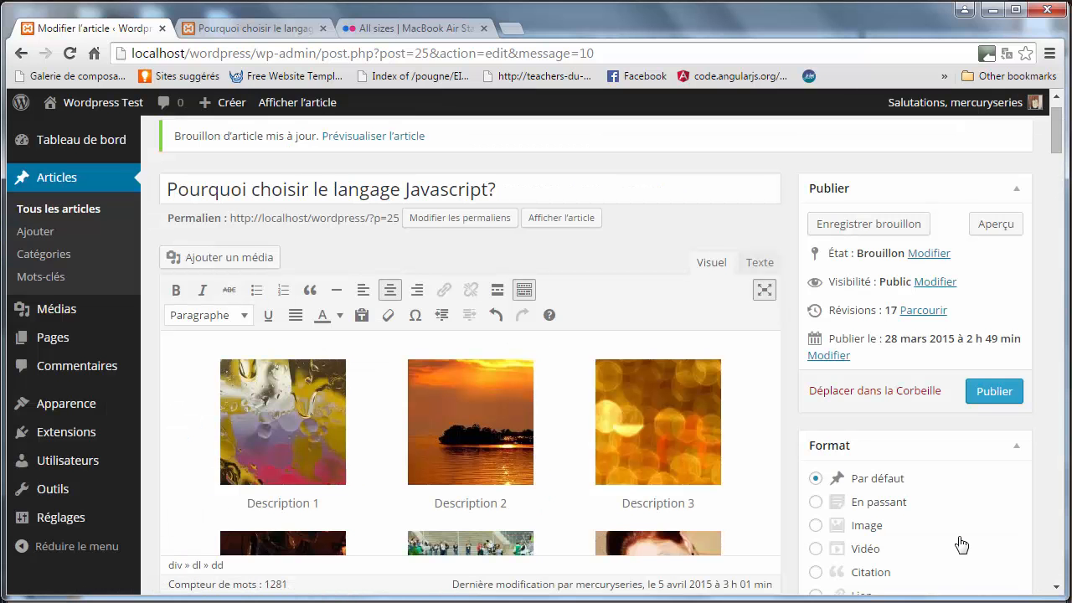
{"action": "left_click_drag", "start_coordinate": [1053, 150], "coordinate": [1054, 203]}
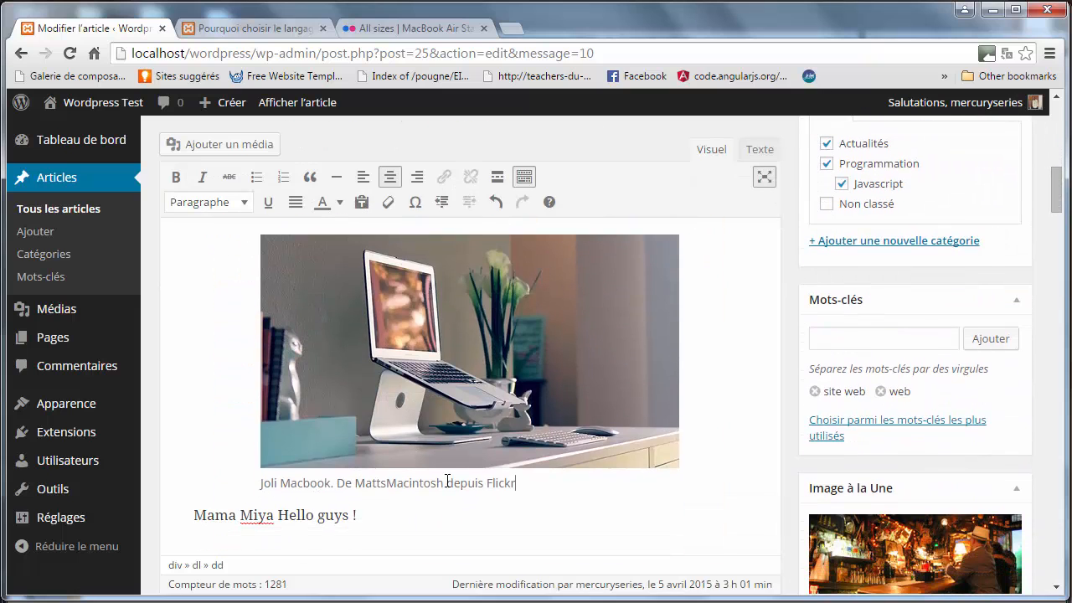
Open the inserted MacBook image's details for review and leave them without editing.
{"action": "left_click", "coordinate": [528, 313]}
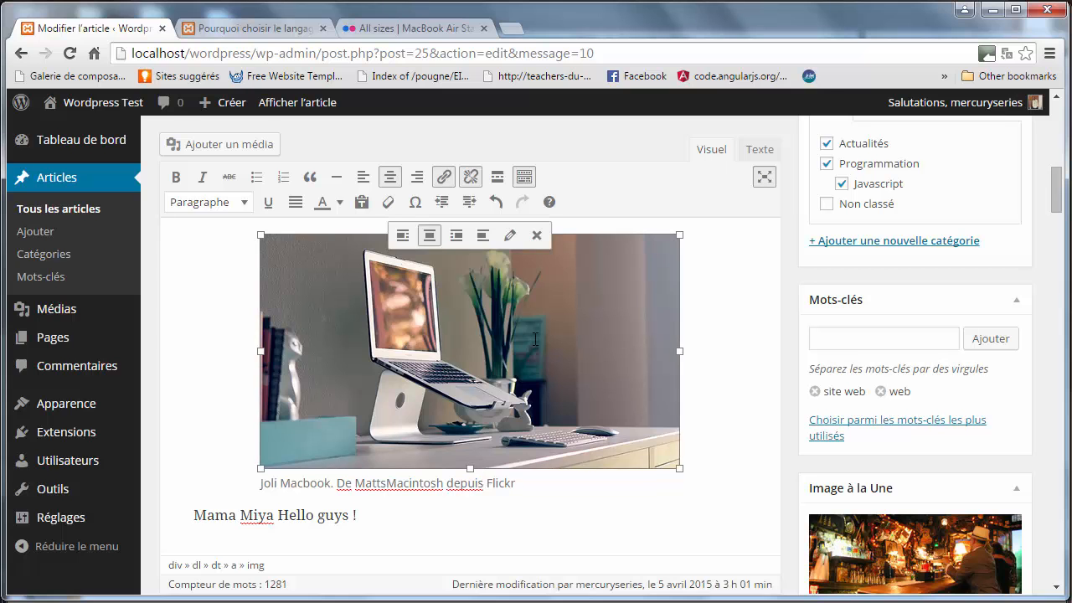
{"action": "left_click", "coordinate": [509, 235]}
{"action": "key", "text": "Escape"}
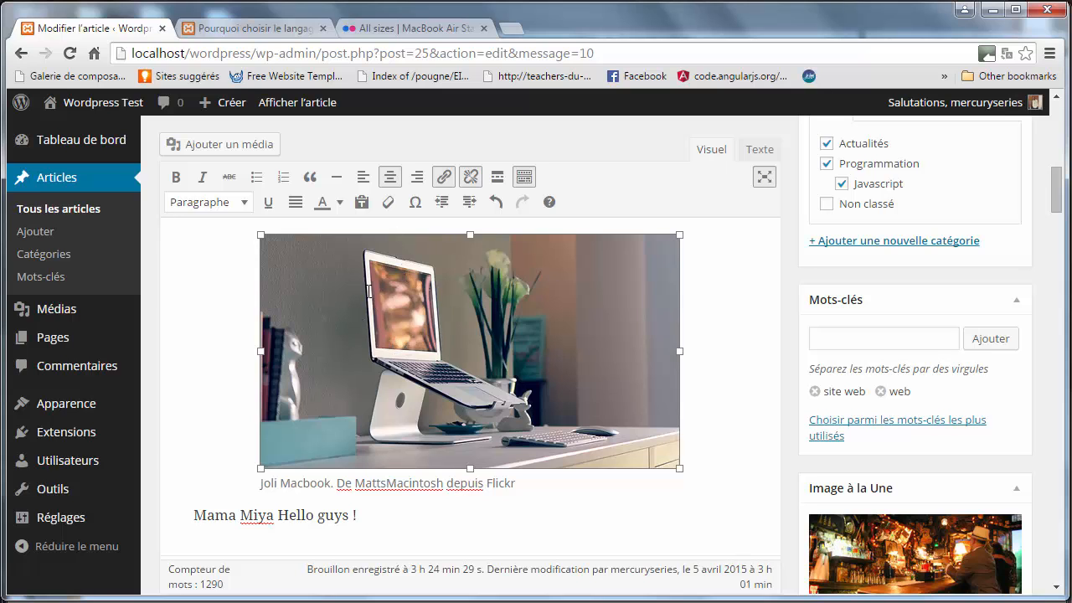
Check the media library (Bibliothèque de médias) for the MacBook image and return to the article.
{"action": "left_click", "coordinate": [215, 147]}
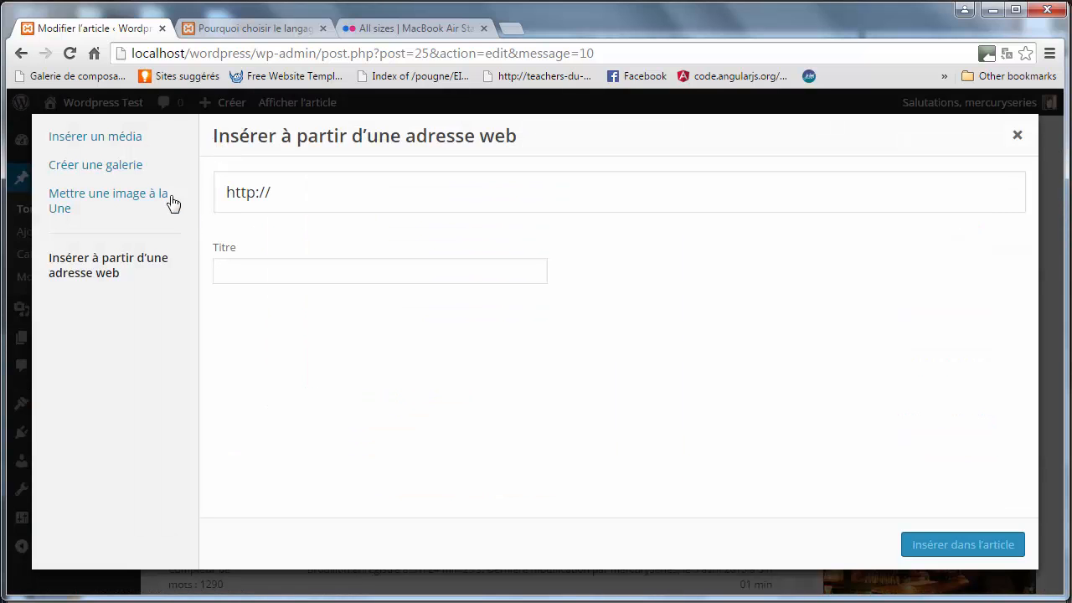
{"action": "left_click", "coordinate": [109, 146]}
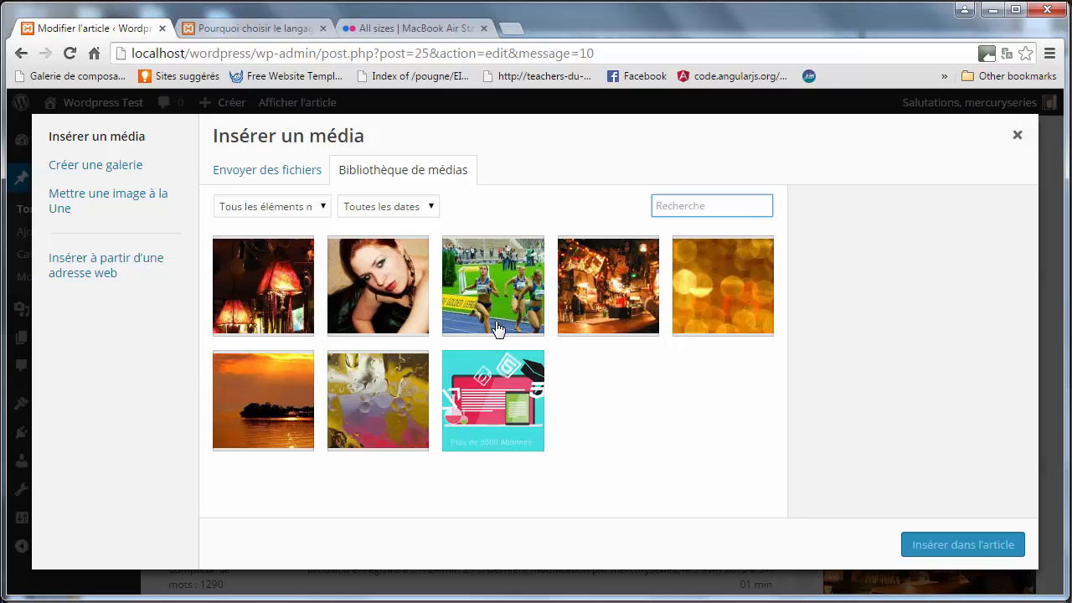
{"action": "left_click", "coordinate": [1017, 138]}
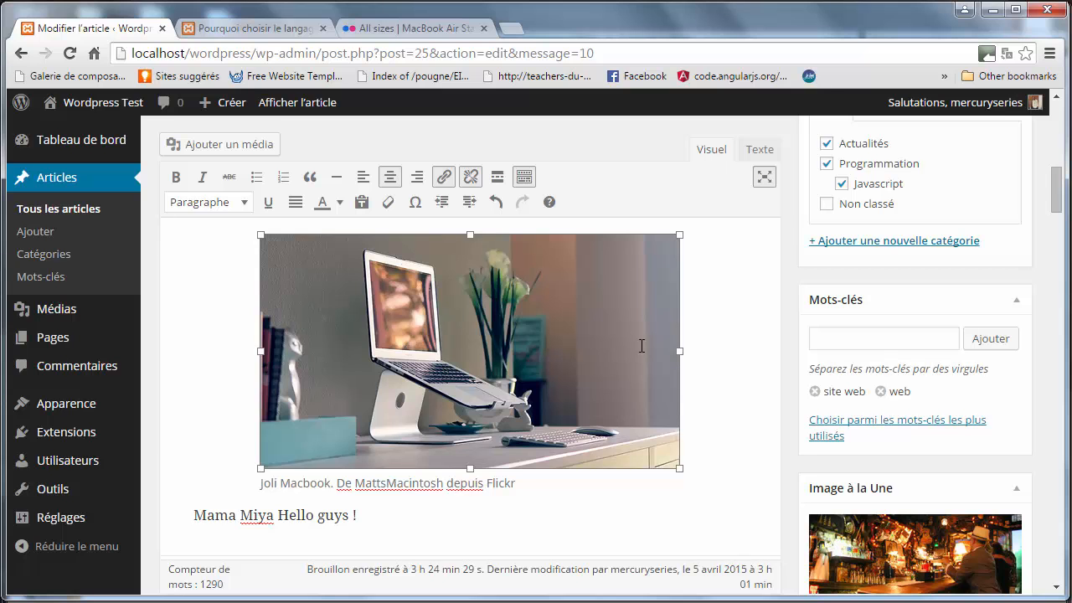
Save the article draft and open its preview.
{"action": "left_click_drag", "start_coordinate": [1059, 206], "coordinate": [1054, 144]}
{"action": "left_click", "coordinate": [901, 238]}
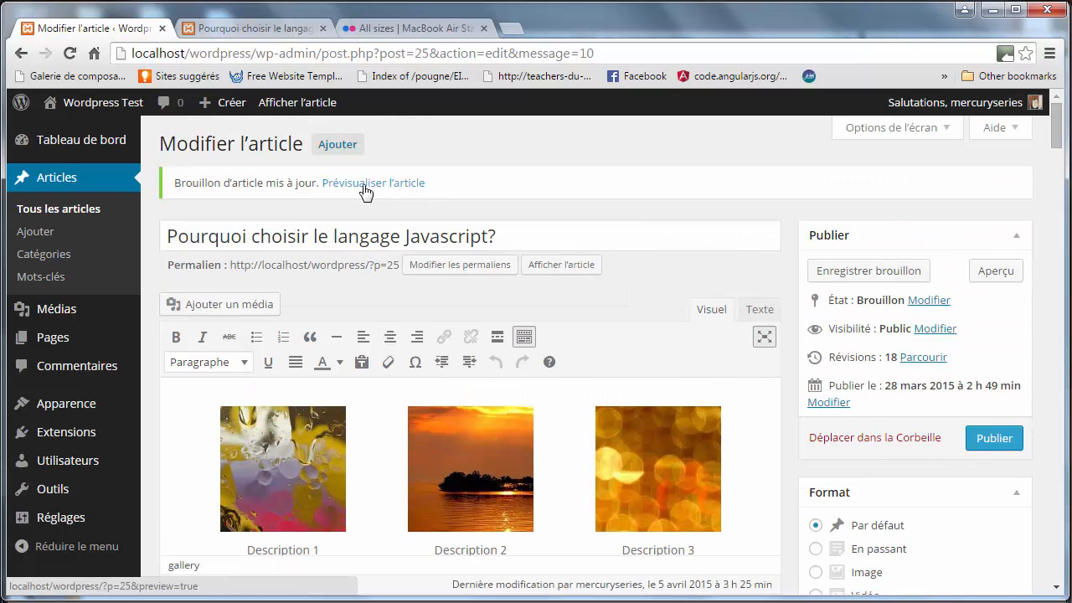
{"action": "left_click", "coordinate": [368, 190]}
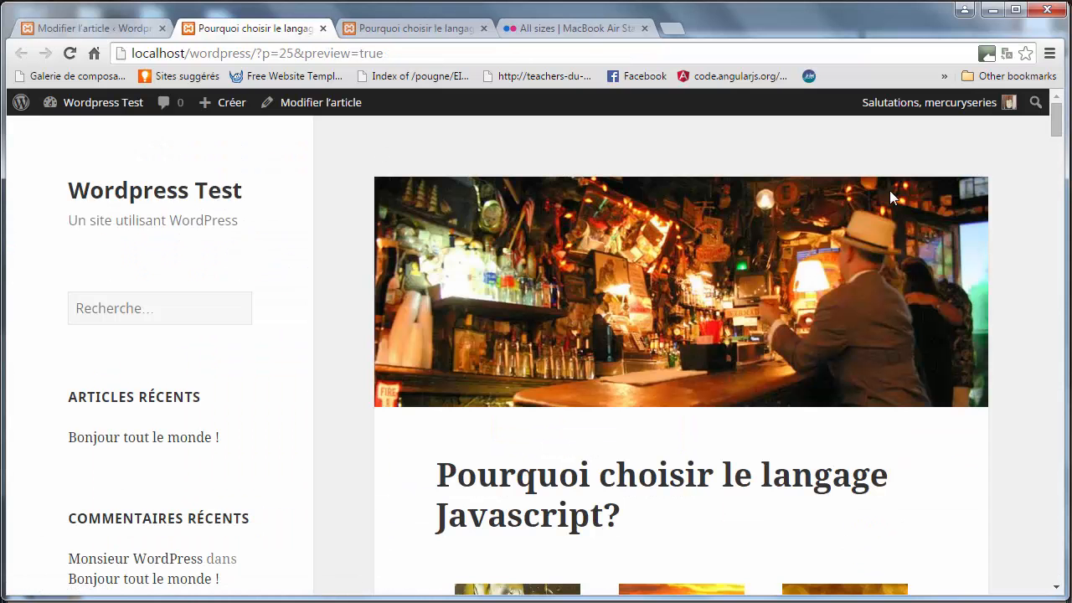
Follow the MacBook image's link in the preview to its Flickr page and go back to the preview.
{"action": "left_click_drag", "start_coordinate": [1055, 120], "coordinate": [1062, 189]}
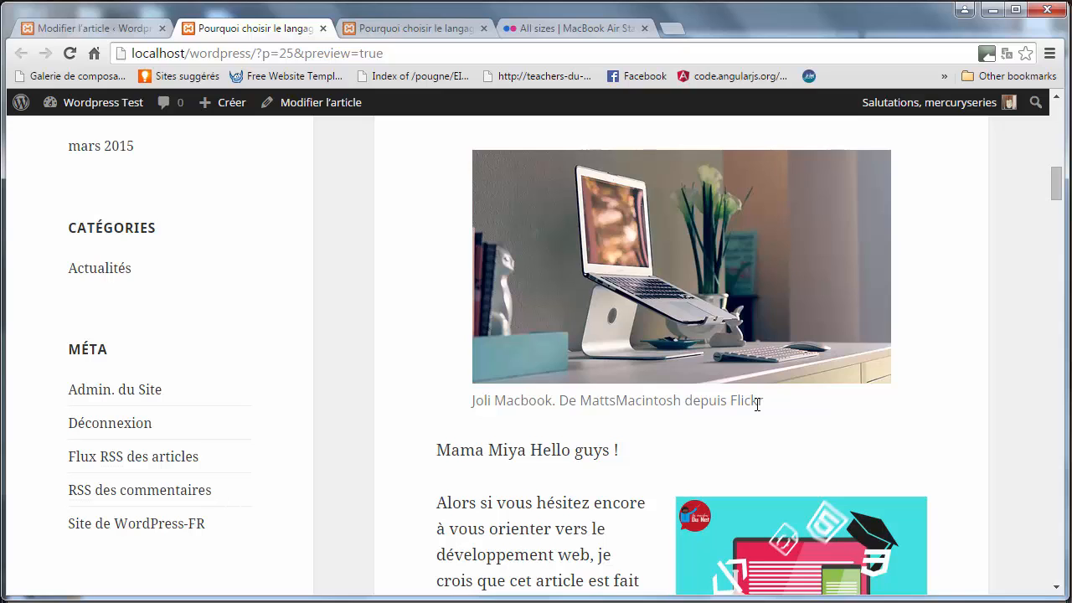
{"action": "left_click", "coordinate": [645, 280]}
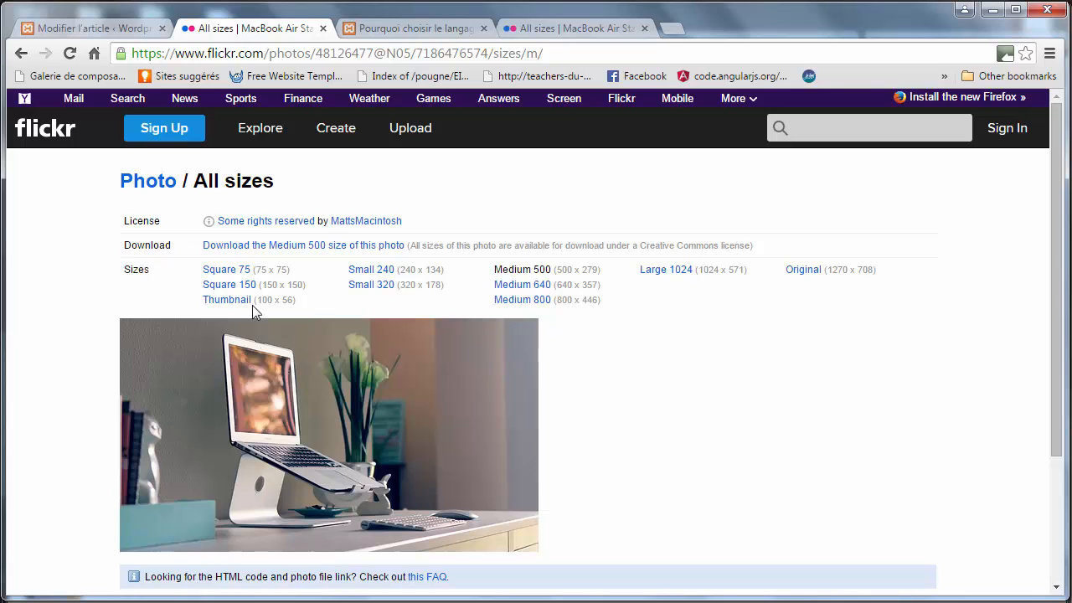
{"action": "left_click", "coordinate": [21, 52]}
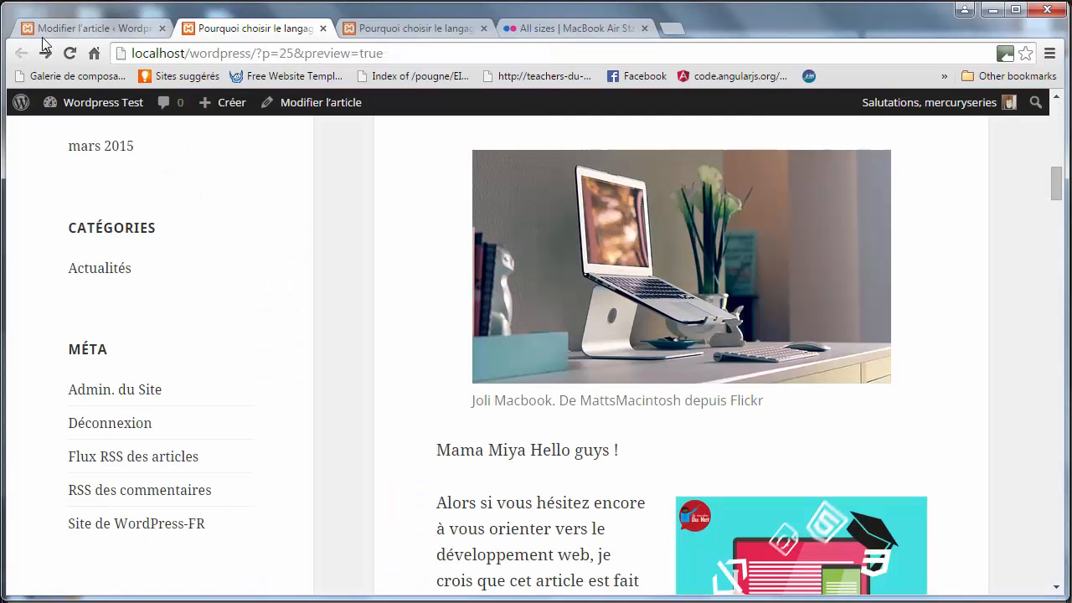
Set the MacBook image's link in the article editor to open in a new window or tab.
{"action": "left_click", "coordinate": [90, 29]}
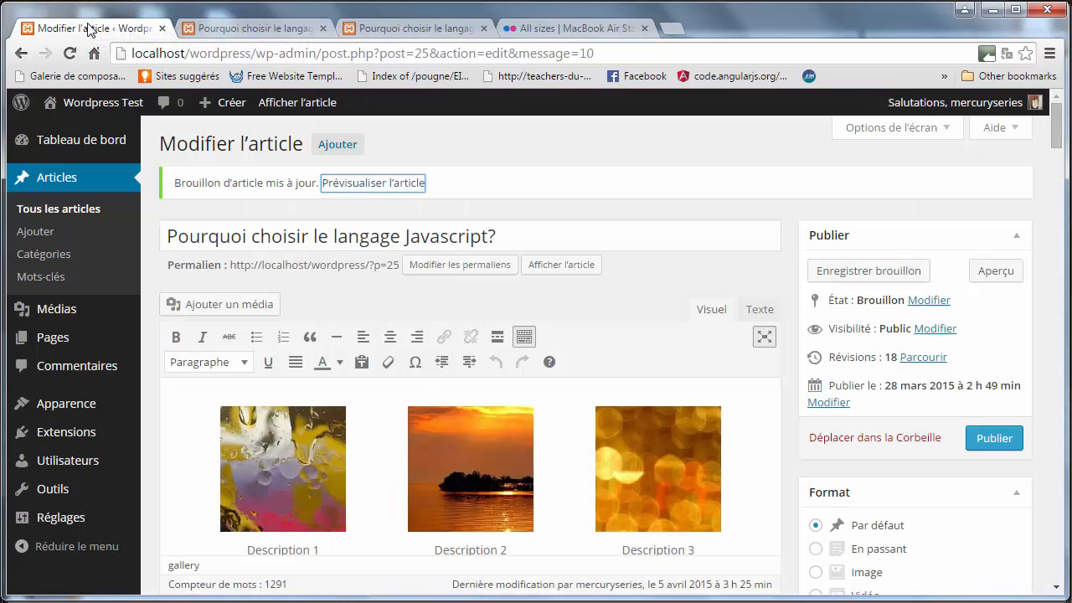
{"action": "left_click_drag", "start_coordinate": [1057, 124], "coordinate": [1057, 188]}
{"action": "left_click", "coordinate": [538, 350]}
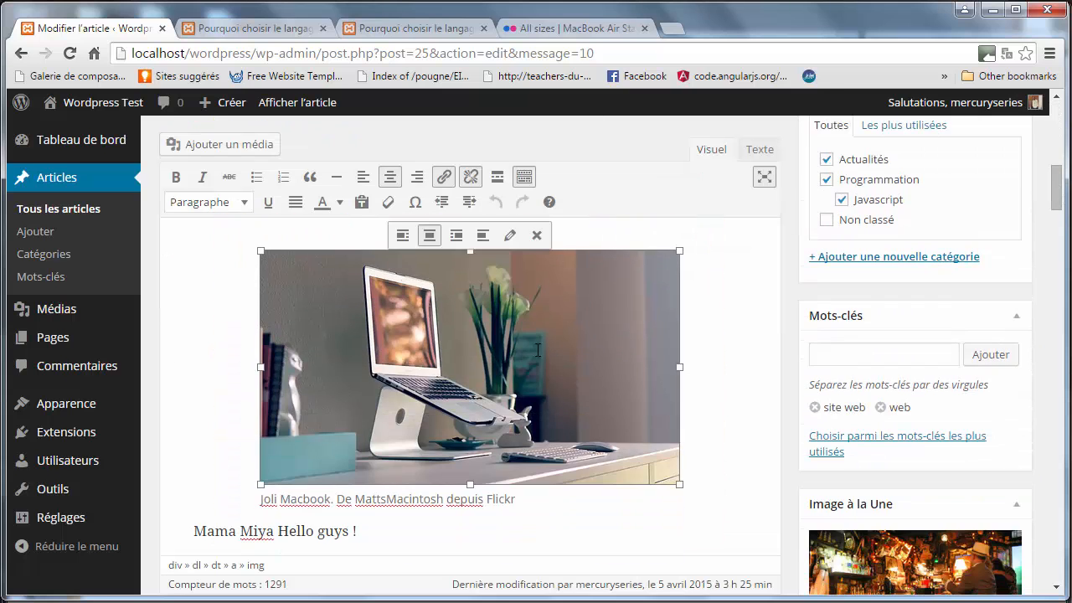
{"action": "left_click", "coordinate": [443, 178]}
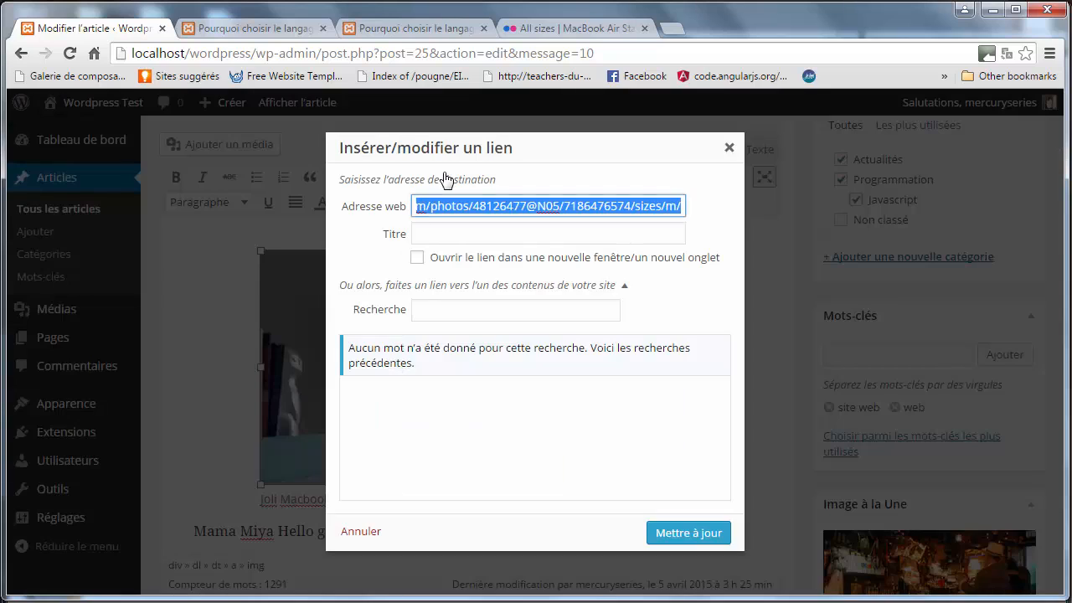
{"action": "left_click", "coordinate": [425, 261]}
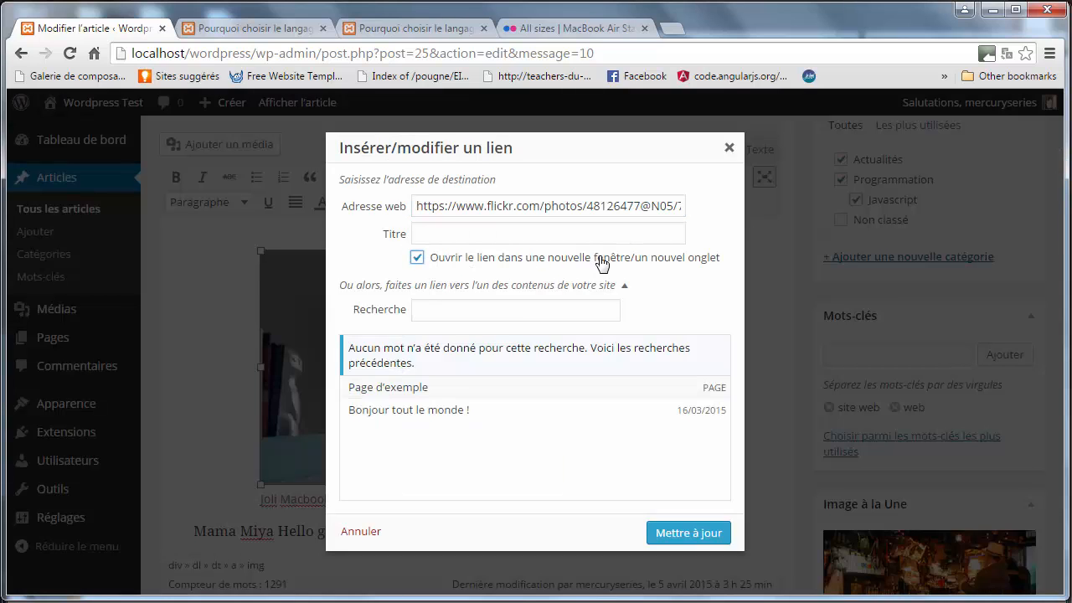
{"action": "left_click", "coordinate": [673, 534]}
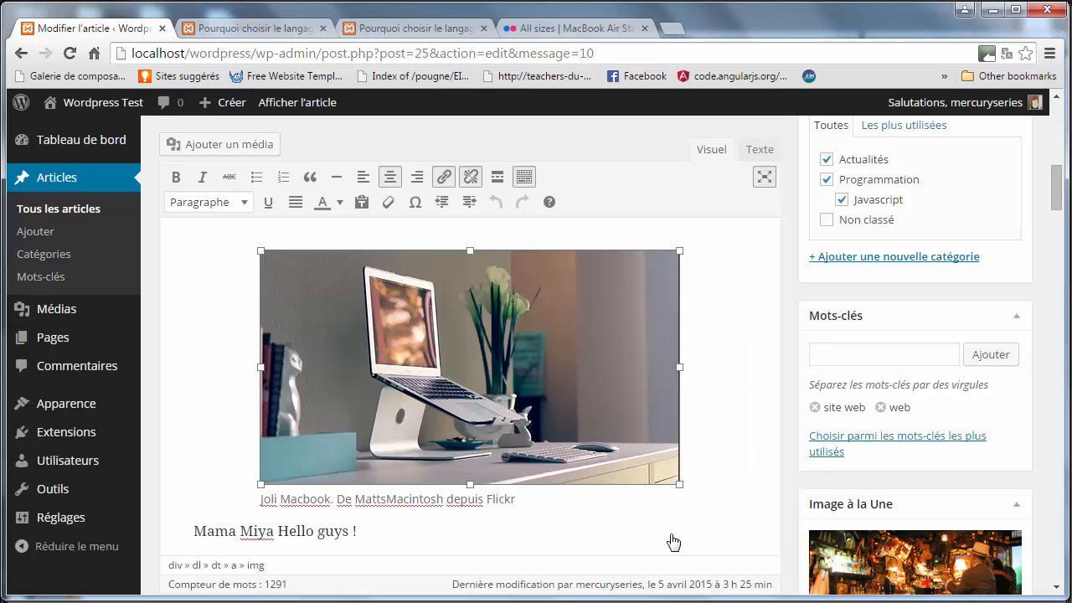
Save the draft, preview the updated article, and close the two outdated preview tabs.
{"action": "left_click_drag", "start_coordinate": [1059, 206], "coordinate": [1058, 145]}
{"action": "left_click", "coordinate": [859, 276]}
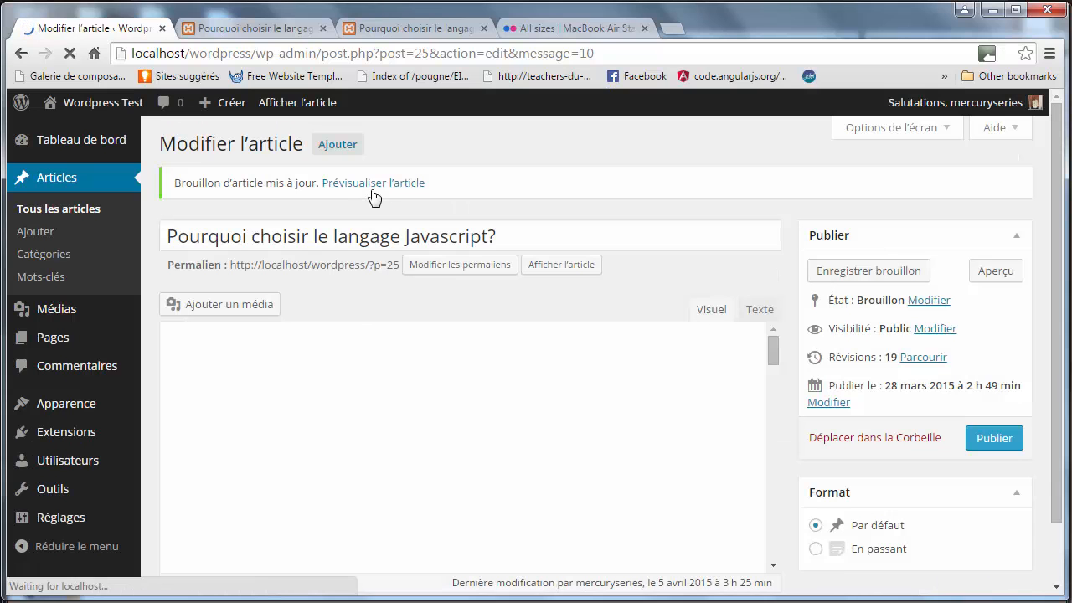
{"action": "left_click", "coordinate": [378, 189]}
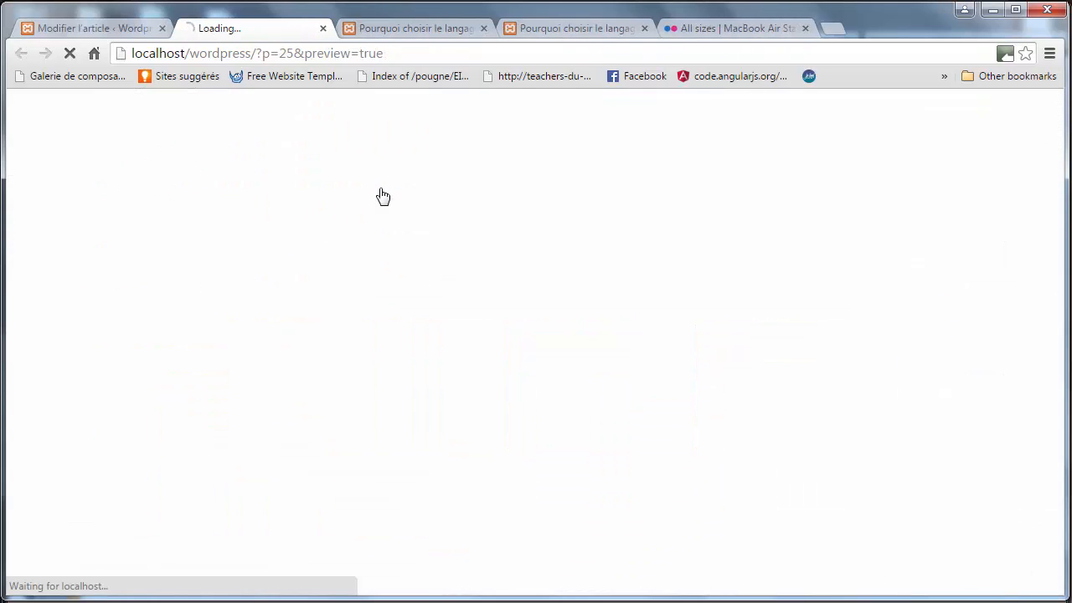
{"action": "left_click", "coordinate": [484, 28]}
{"action": "left_click", "coordinate": [484, 29]}
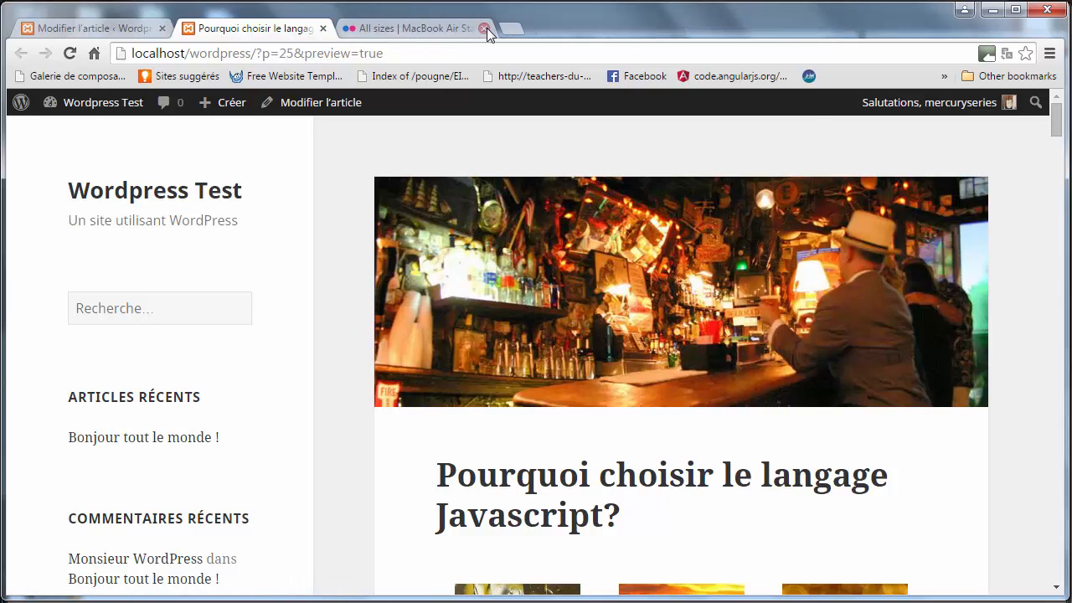
Test the MacBook image's link in the updated preview and return to the article editor.
{"action": "left_click_drag", "start_coordinate": [1055, 125], "coordinate": [1062, 178]}
{"action": "left_click", "coordinate": [665, 478]}
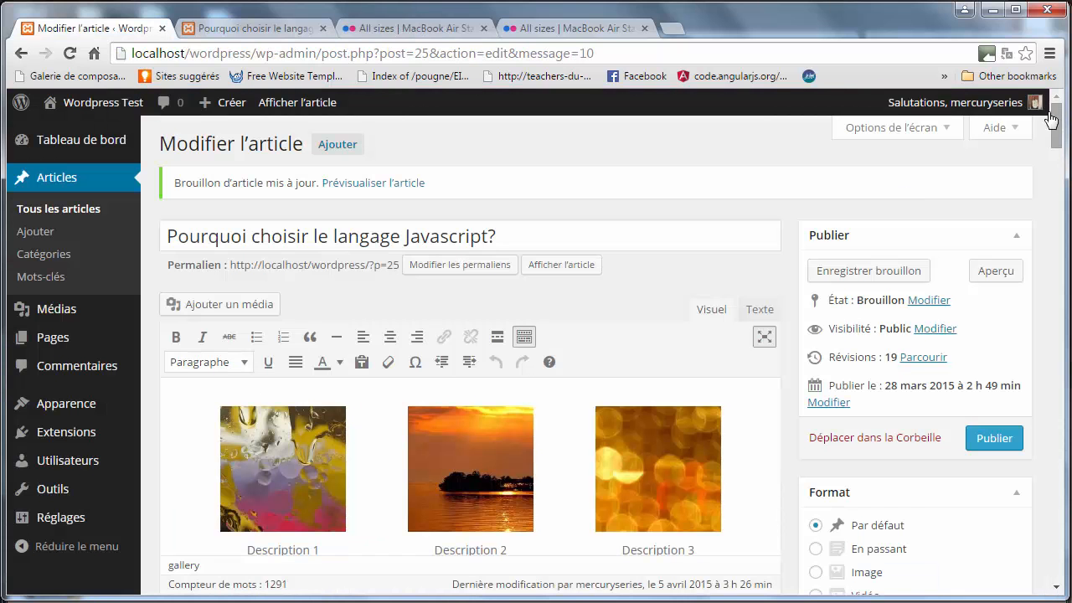
{"action": "key", "text": "ctrl+1"}
{"action": "left_click_drag", "start_coordinate": [1060, 124], "coordinate": [1060, 148]}
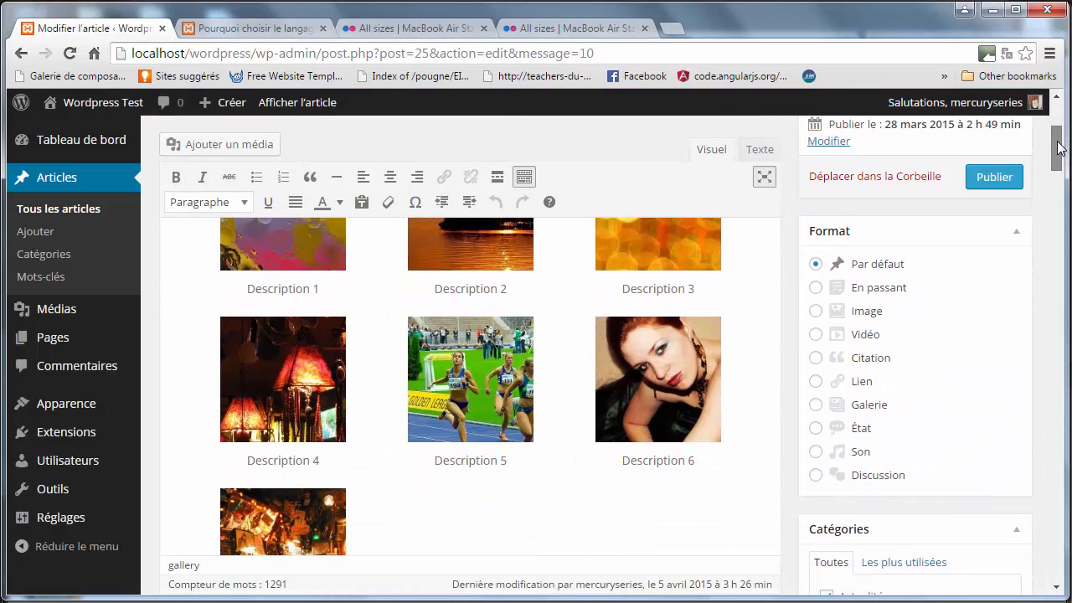